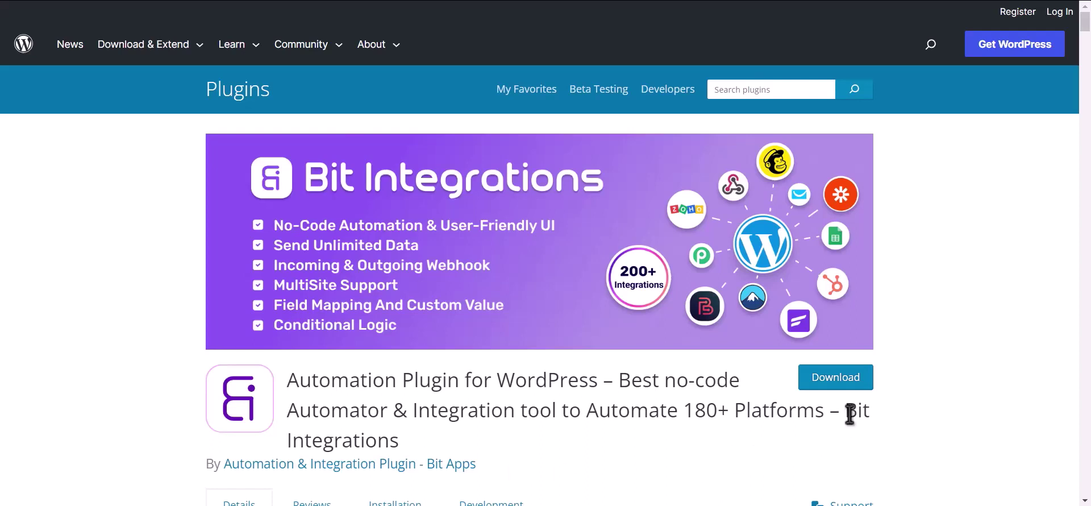
# Highlight 'Bit Integrations' in the plugin title on its WordPress.org page.
pyautogui.moveTo(847, 412); pyautogui.dragTo(854, 432)
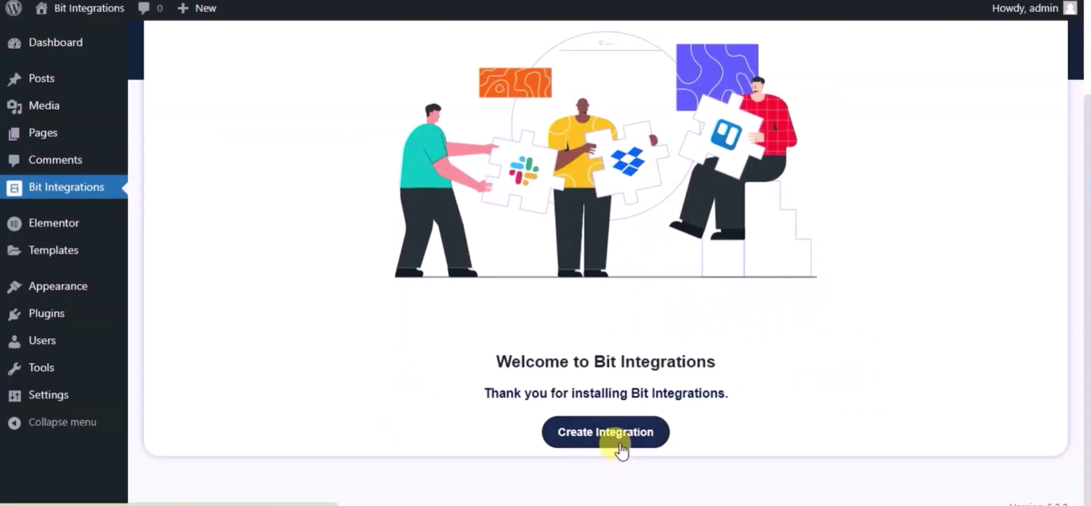
# Create a new integration with Elementor's Contact Form as the trigger, searching 'ele'.
pyautogui.click(620, 444)
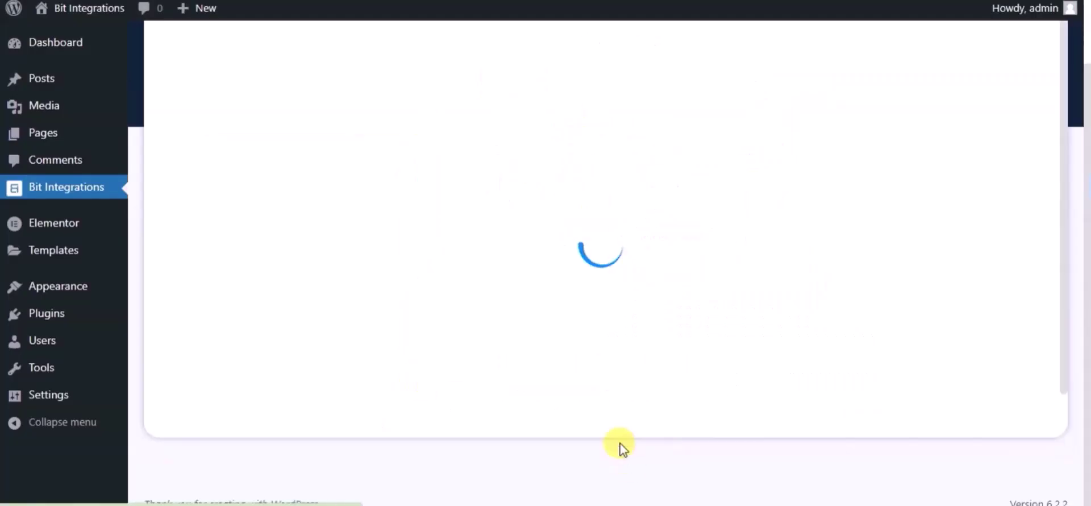
pyautogui.write('ele')
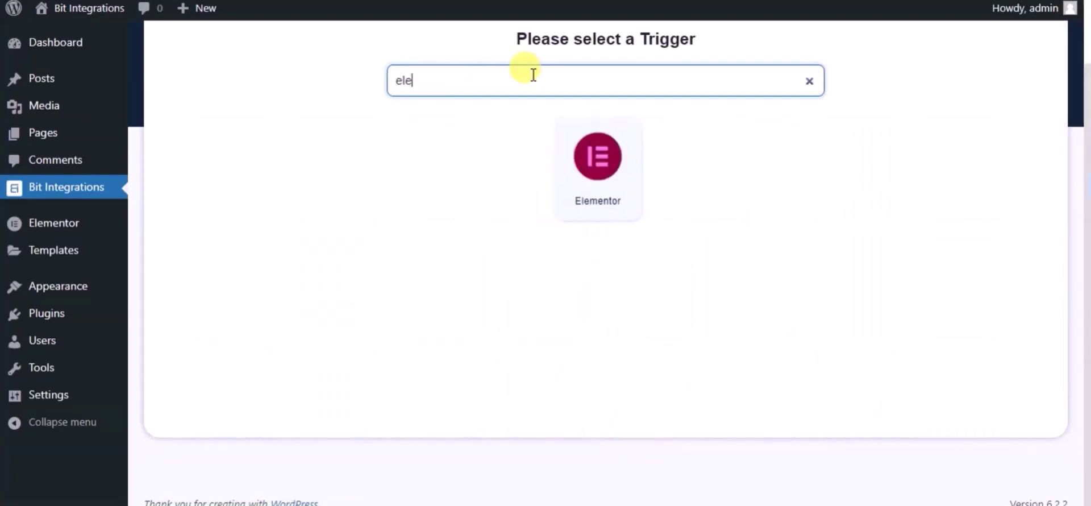
pyautogui.click(561, 146)
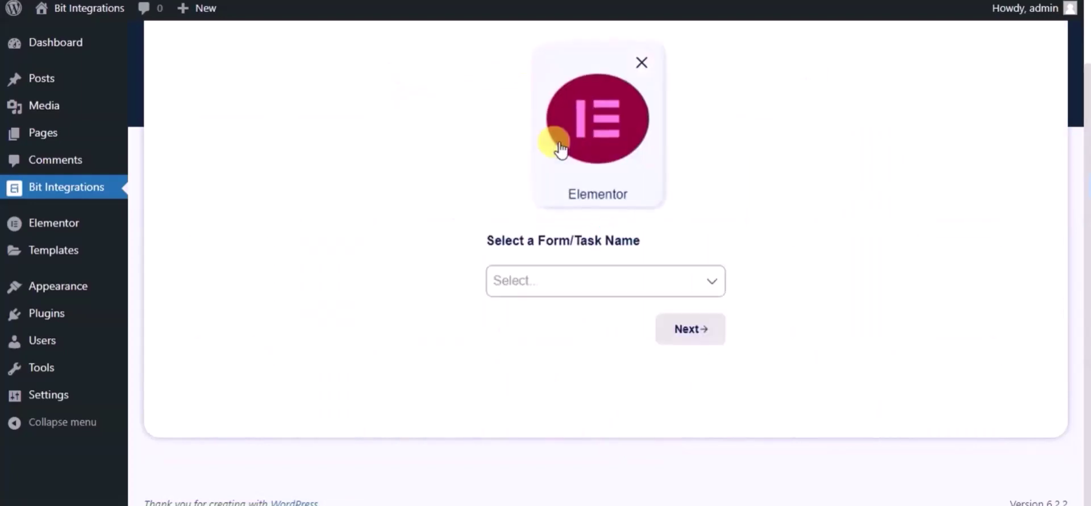
pyautogui.click(556, 280)
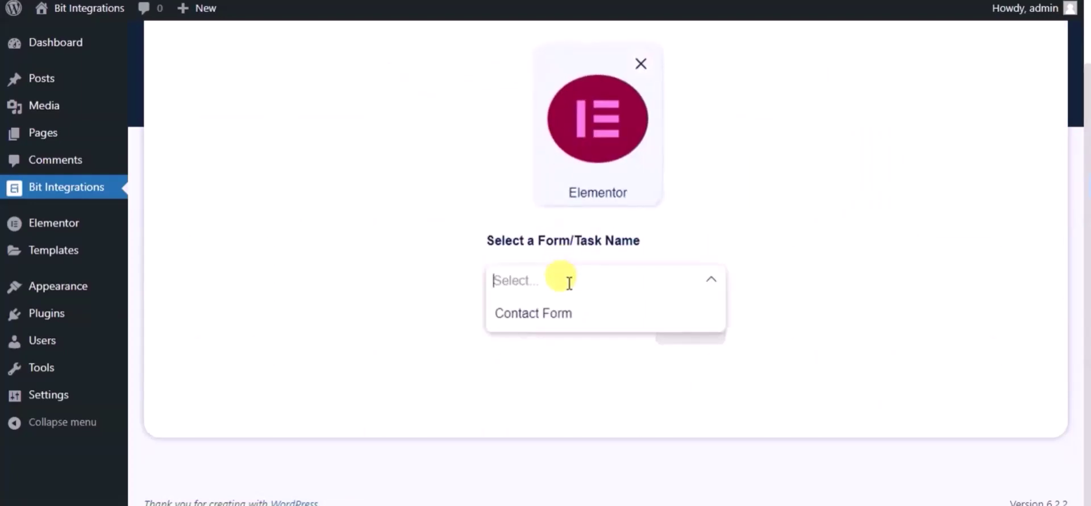
pyautogui.click(569, 318)
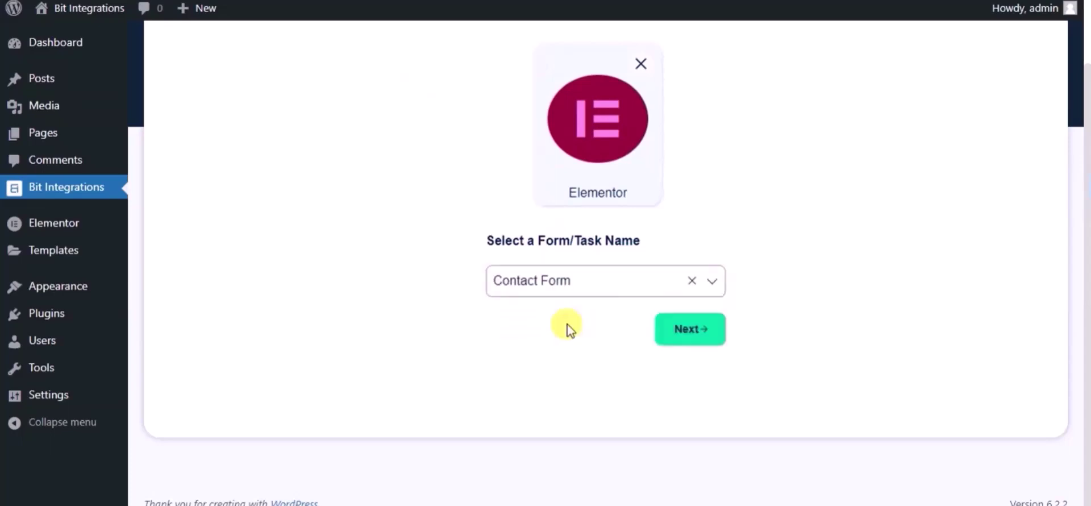
pyautogui.click(659, 328)
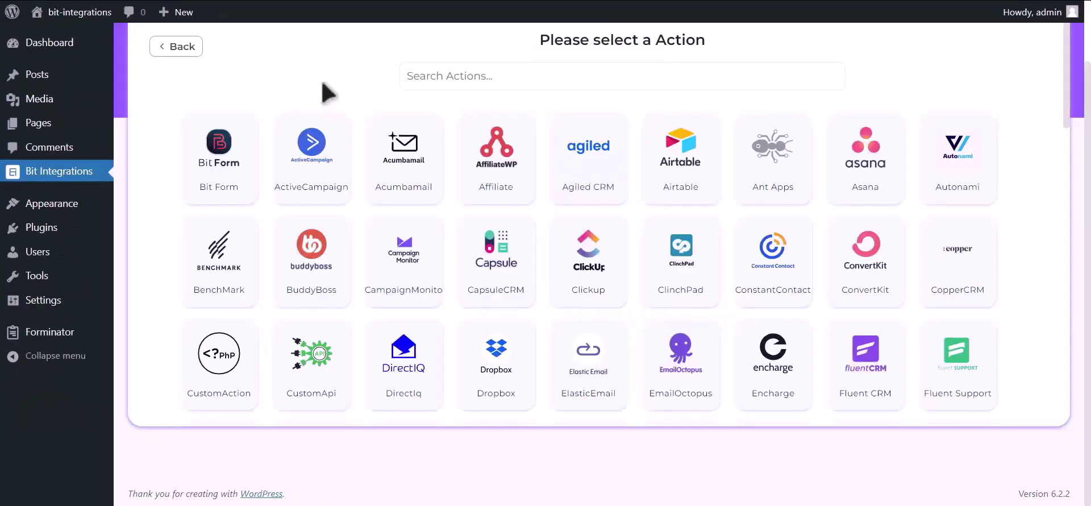
# Search 'hubs', pick HubSpot as the action, and highlight its access-token note.
pyautogui.click(497, 81)
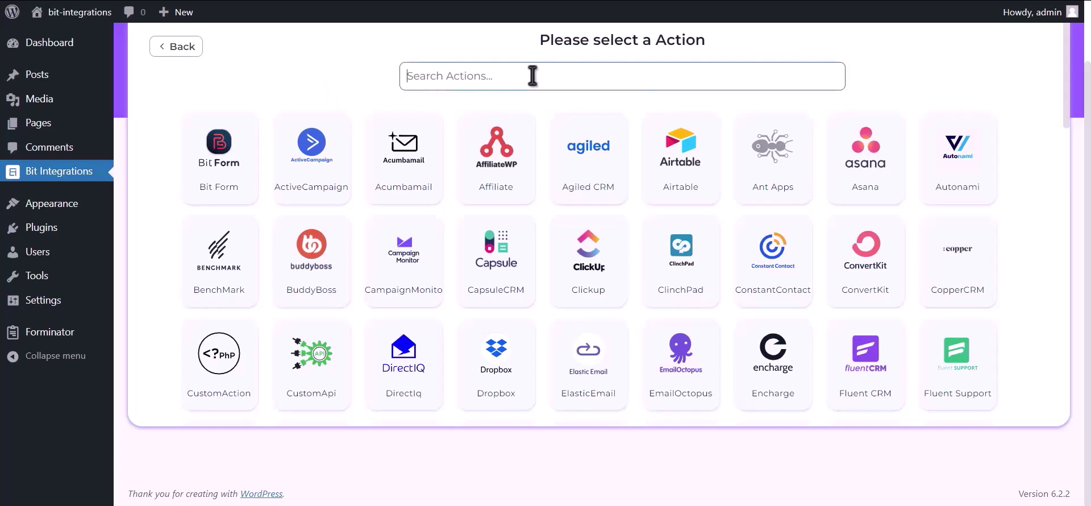
pyautogui.write('hubspot')
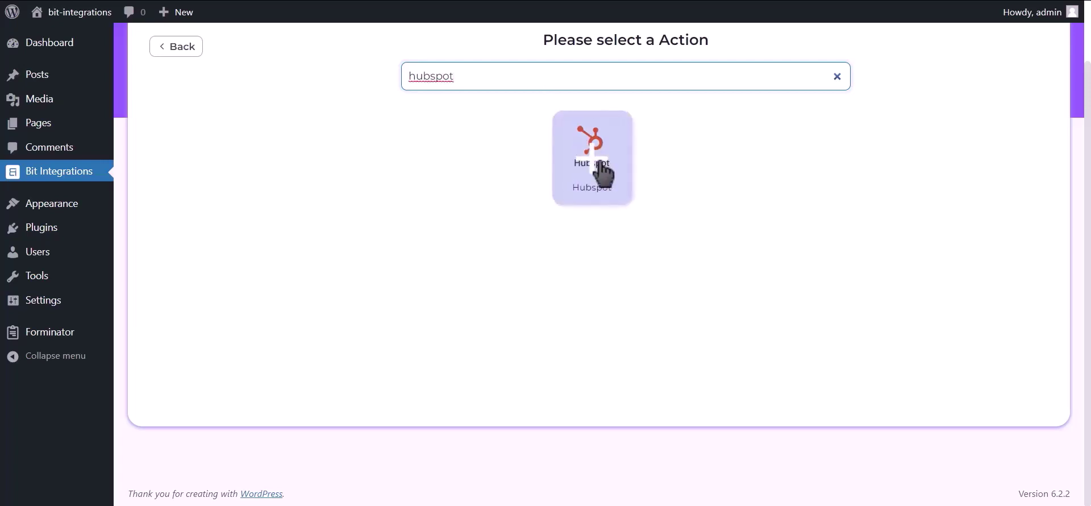
pyautogui.click(600, 174)
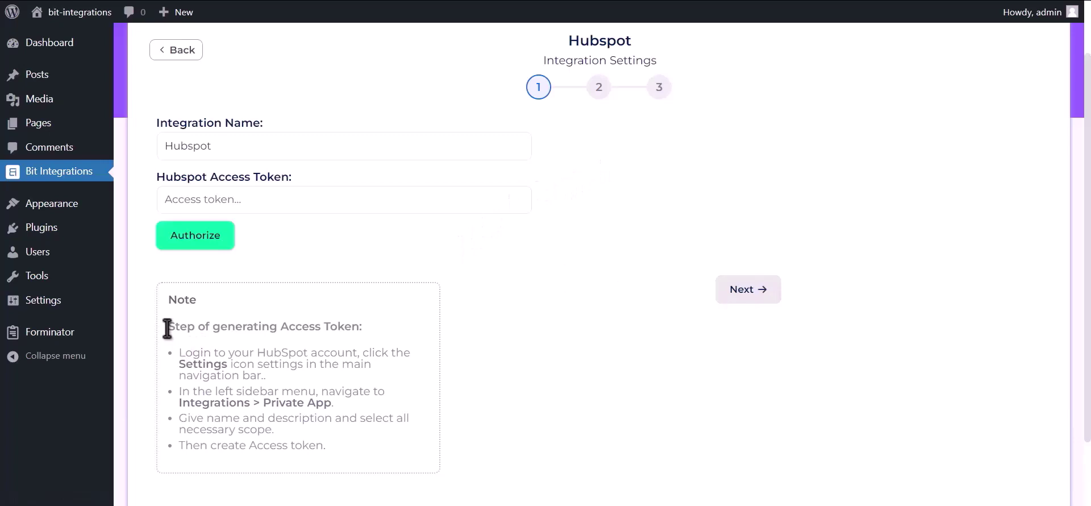
pyautogui.moveTo(166, 326)
pyautogui.mouseDown()
pyautogui.moveTo(377, 356)
pyautogui.moveTo(369, 466)
pyautogui.mouseUp()
pyautogui.click(370, 328)
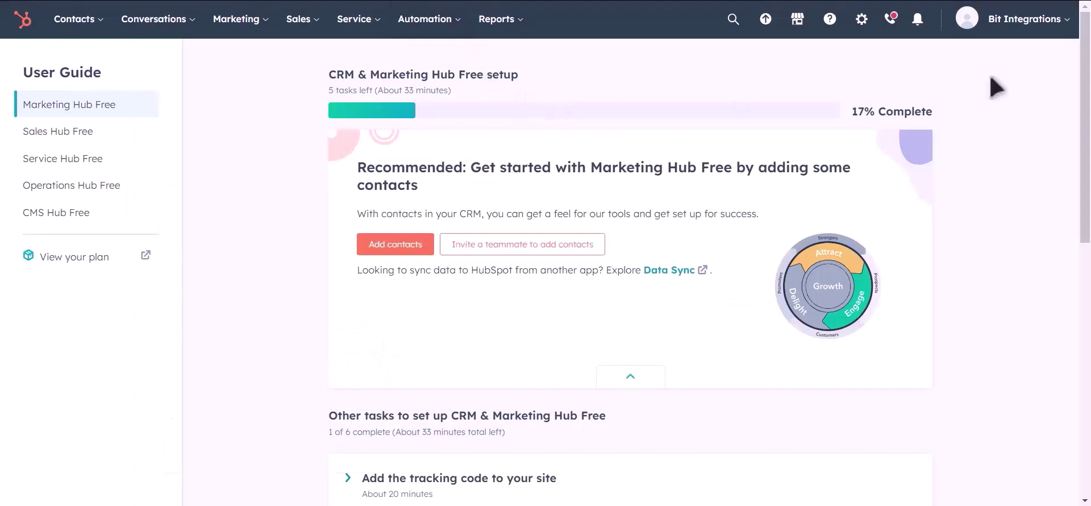
# Start a new private app from HubSpot Settings > Integrations > Private Apps.
pyautogui.click(862, 21)
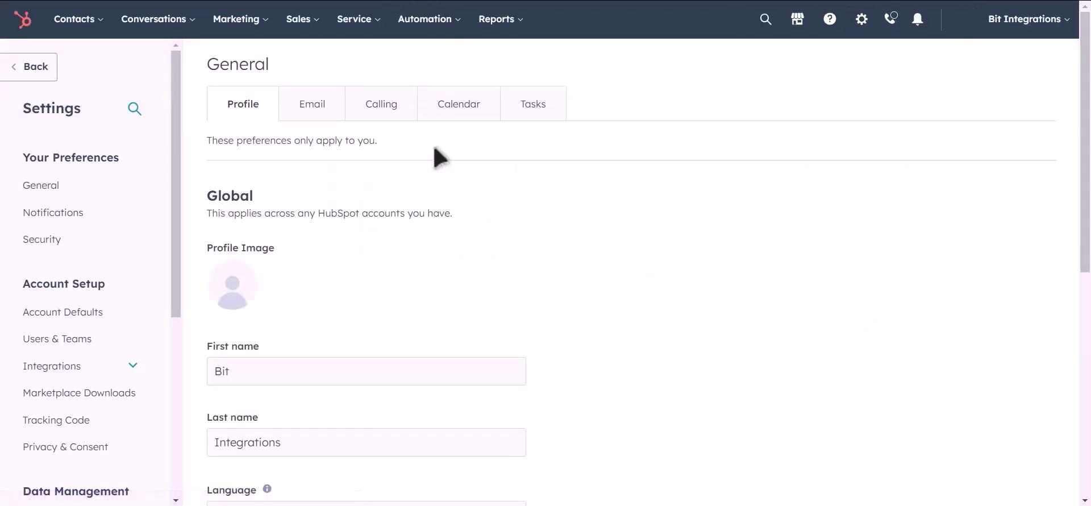
pyautogui.click(102, 368)
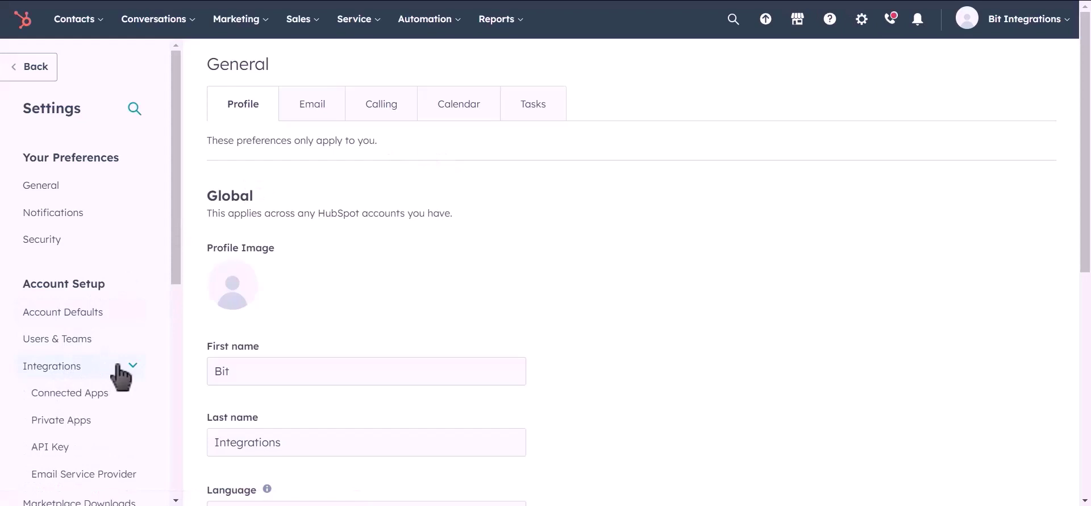
pyautogui.click(112, 427)
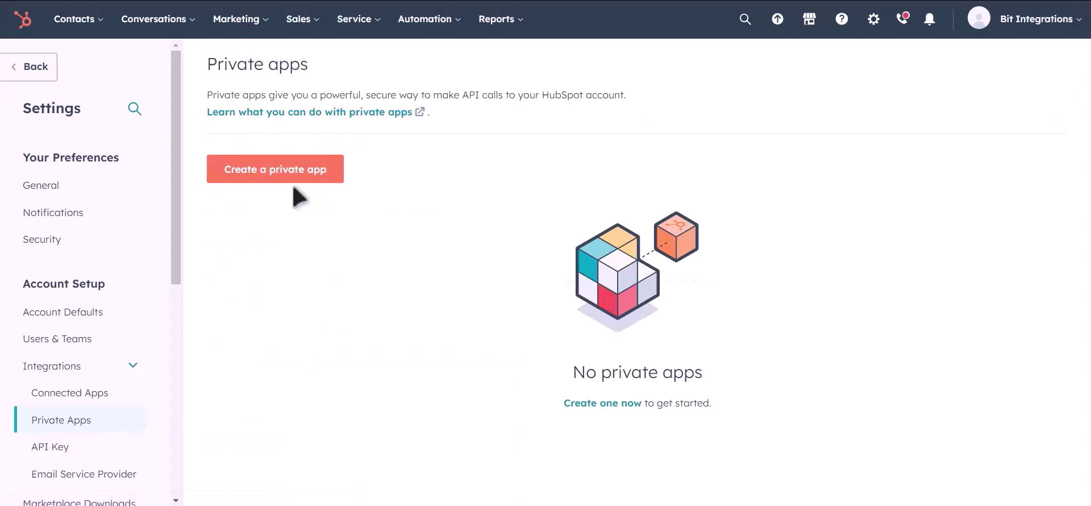
pyautogui.click(297, 180)
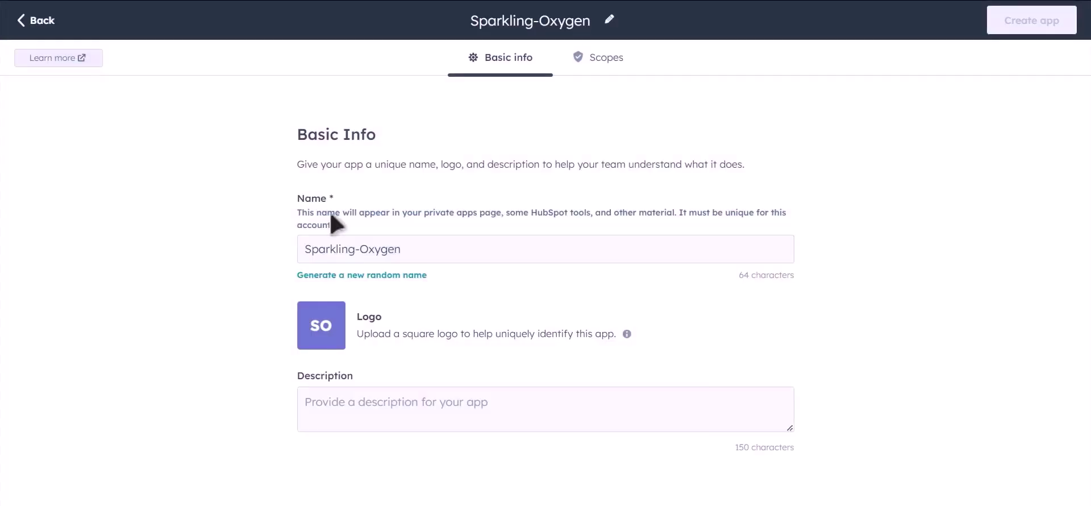
# Replace the default app name 'Sparkling-Oxygen' with 'Bit Integrations'.
pyautogui.moveTo(427, 249)
pyautogui.mouseDown()
pyautogui.moveTo(293, 248)
pyautogui.moveTo(292, 259)
pyautogui.mouseUp()
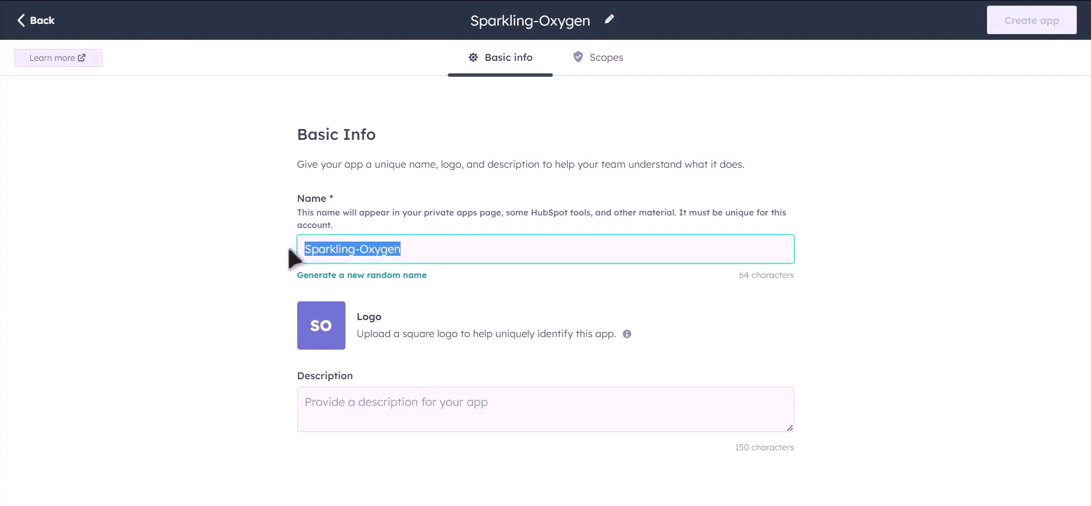
pyautogui.write('Bit In')
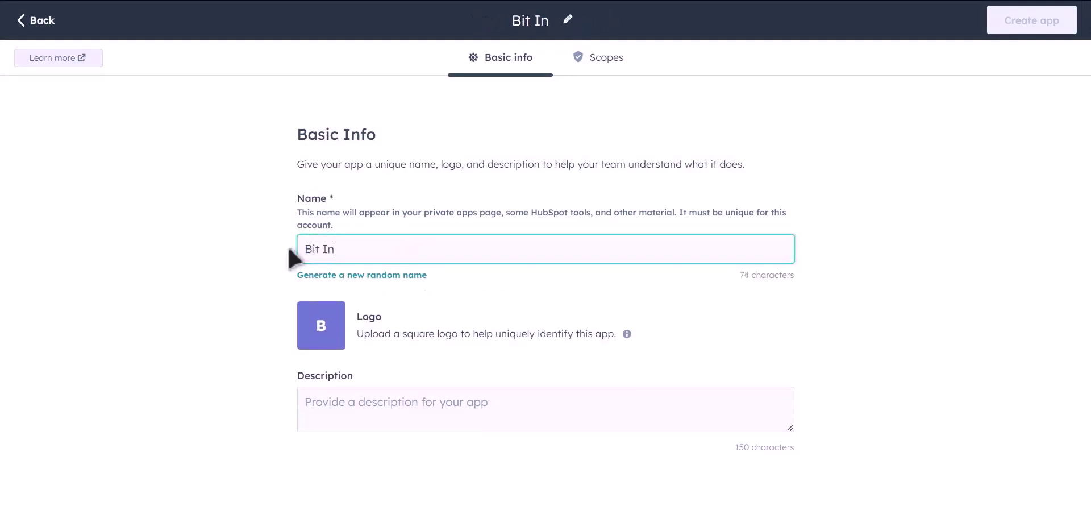
pyautogui.write('tegrat')
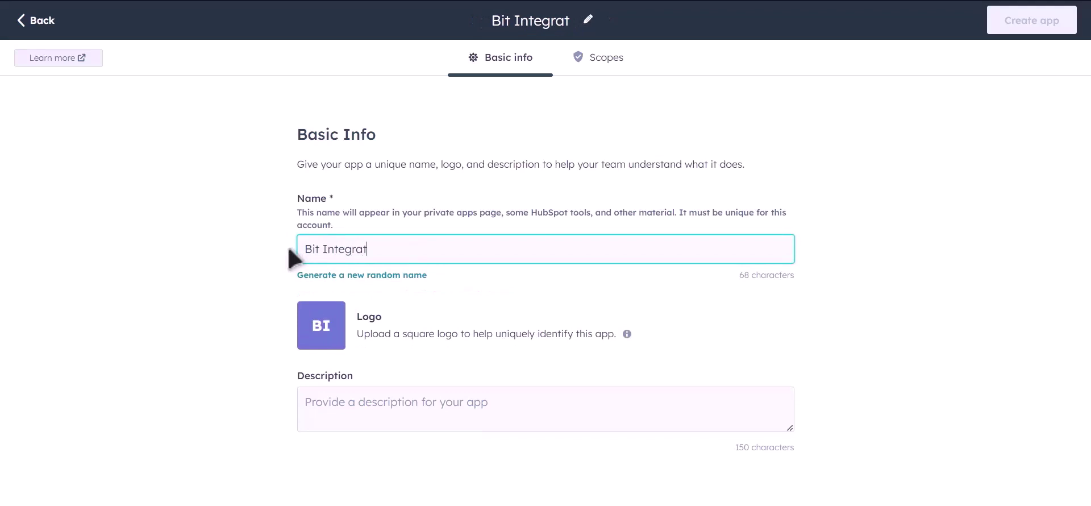
pyautogui.write('ions')
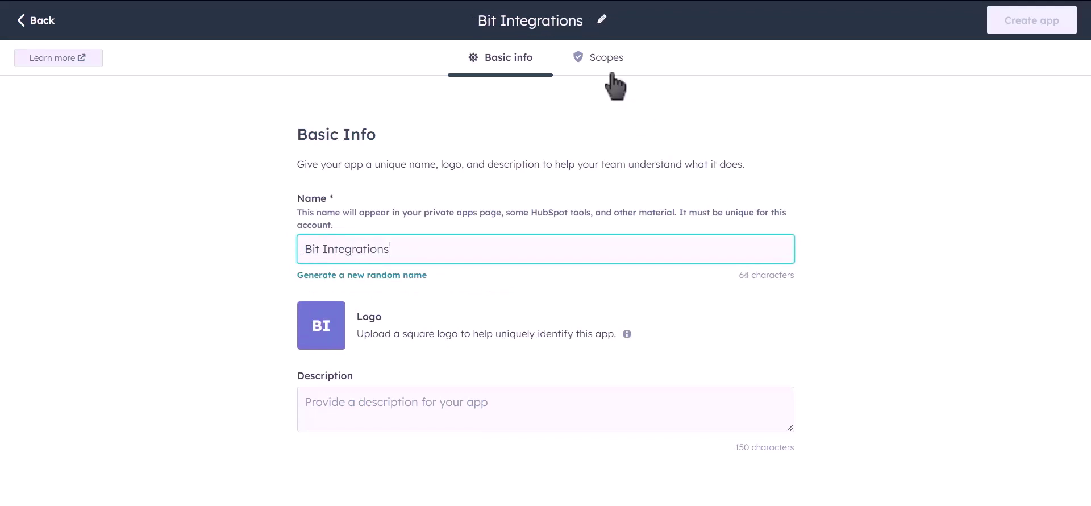
# Show the app's Scopes and expand the CRM scopes list.
pyautogui.click(611, 64)
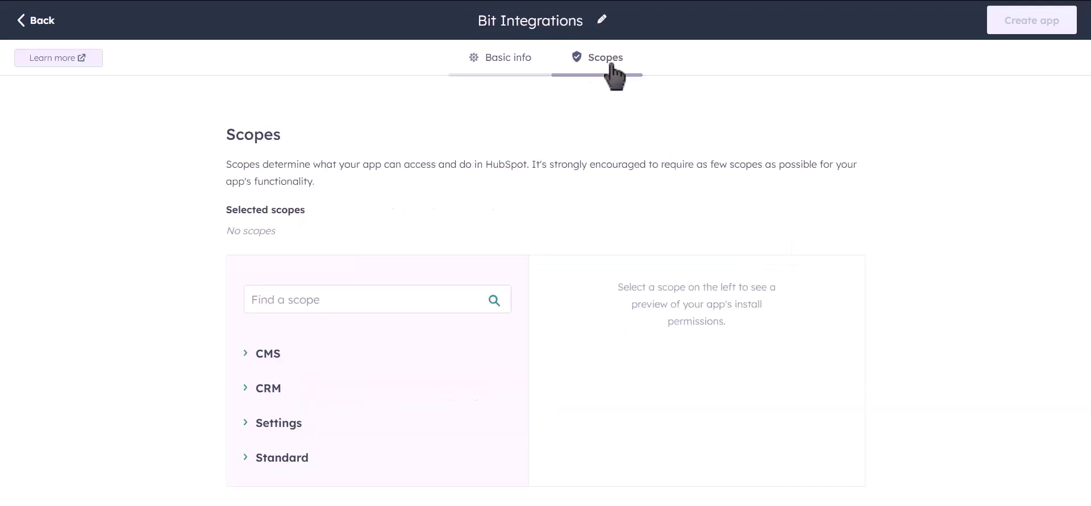
pyautogui.click(246, 391)
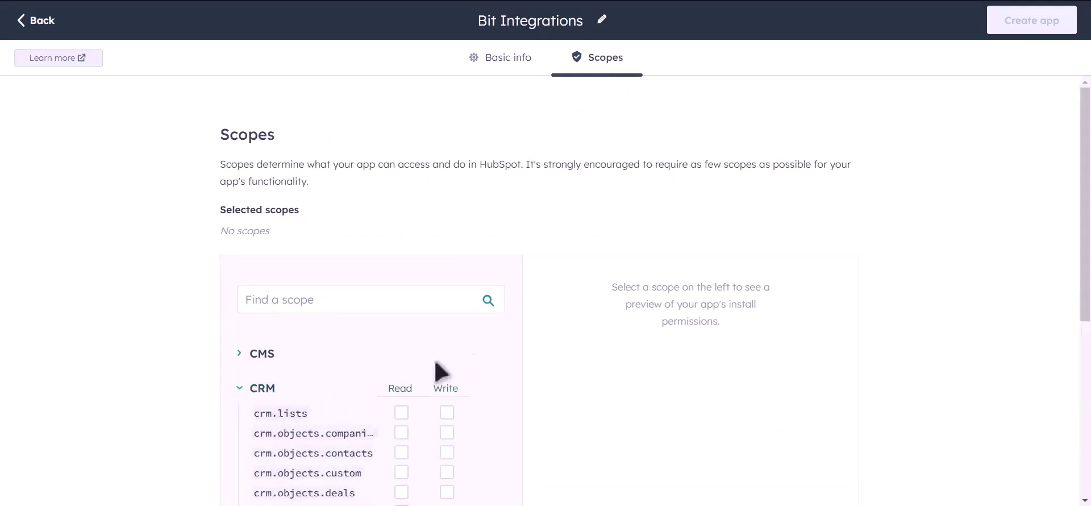
pyautogui.scroll(-4, 486, 337)
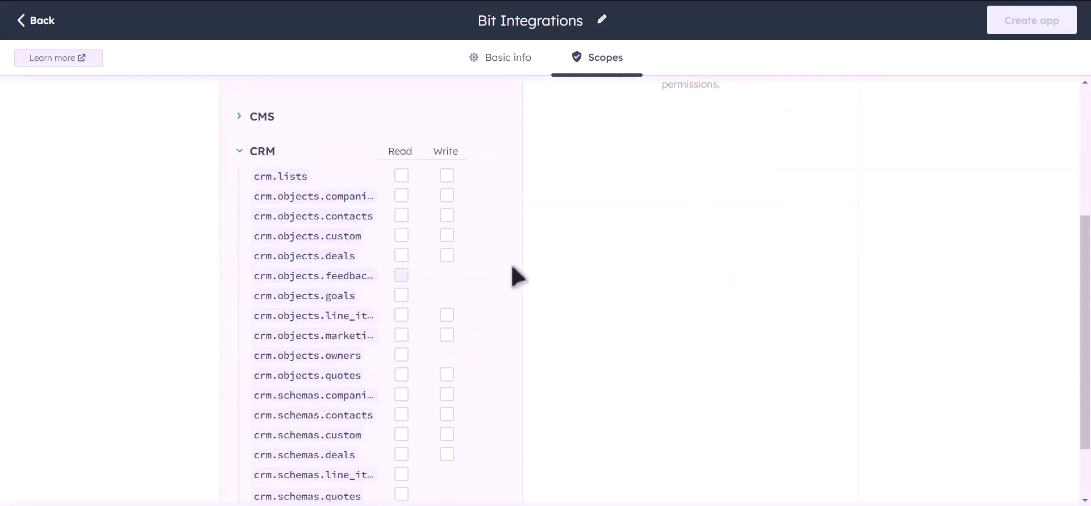
pyautogui.scroll(-2, 514, 279)
pyautogui.scroll(3, 495, 227)
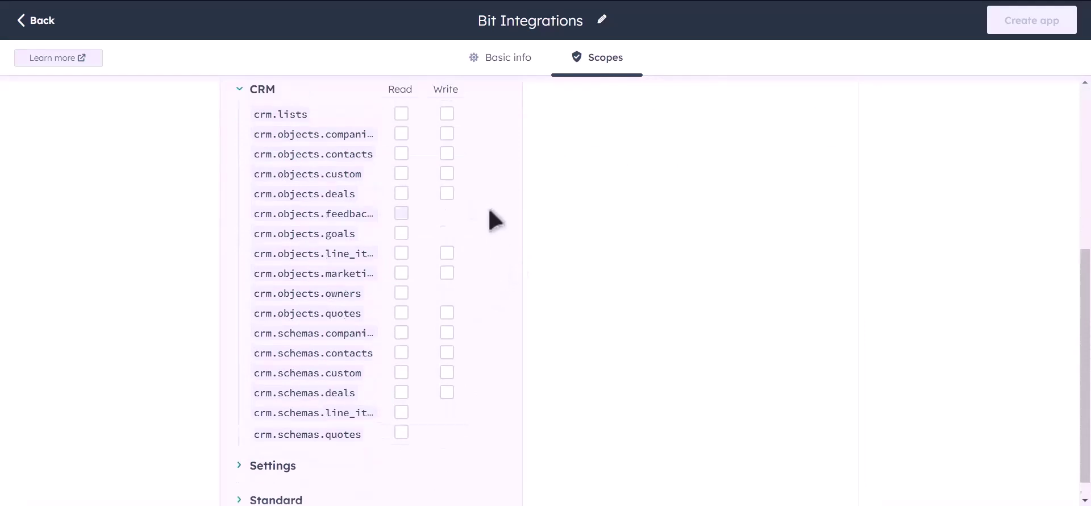
pyautogui.scroll(1, 443, 234)
# Grant Read access to the CRM lists, objects and schemas scopes.
pyautogui.click(401, 210)
pyautogui.click(402, 230)
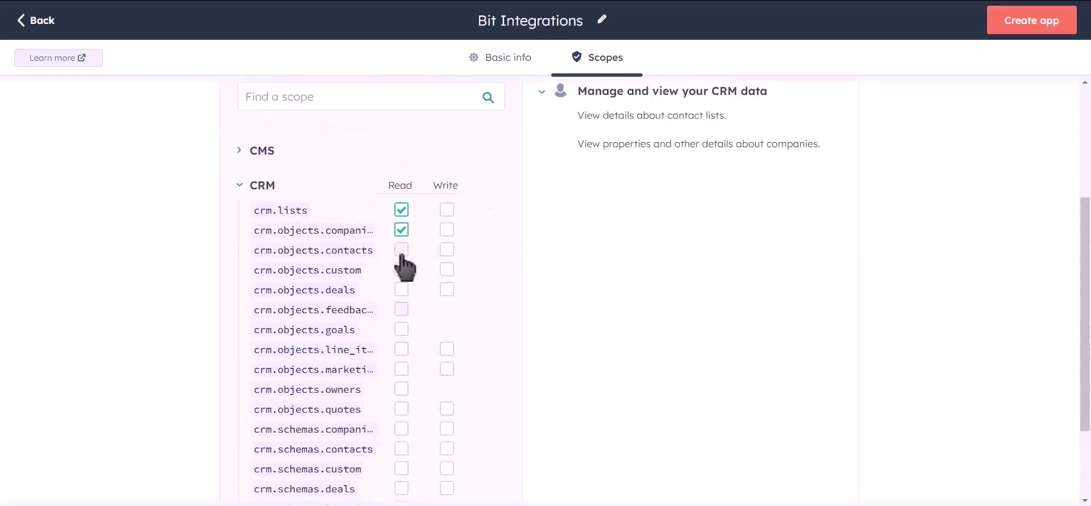
pyautogui.click(401, 249)
pyautogui.click(401, 269)
pyautogui.click(401, 289)
pyautogui.click(401, 329)
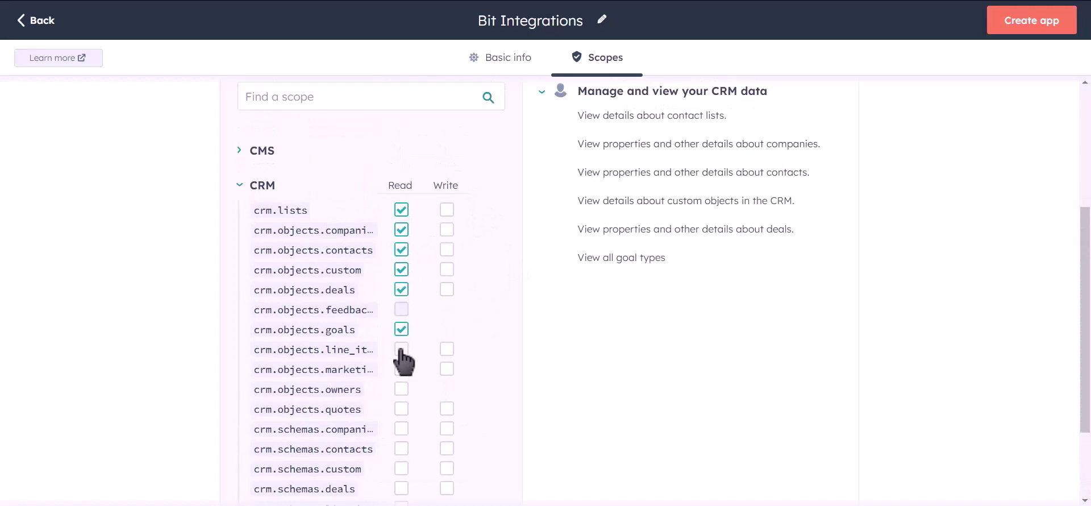
pyautogui.click(401, 349)
pyautogui.click(401, 369)
pyautogui.click(401, 390)
pyautogui.click(402, 409)
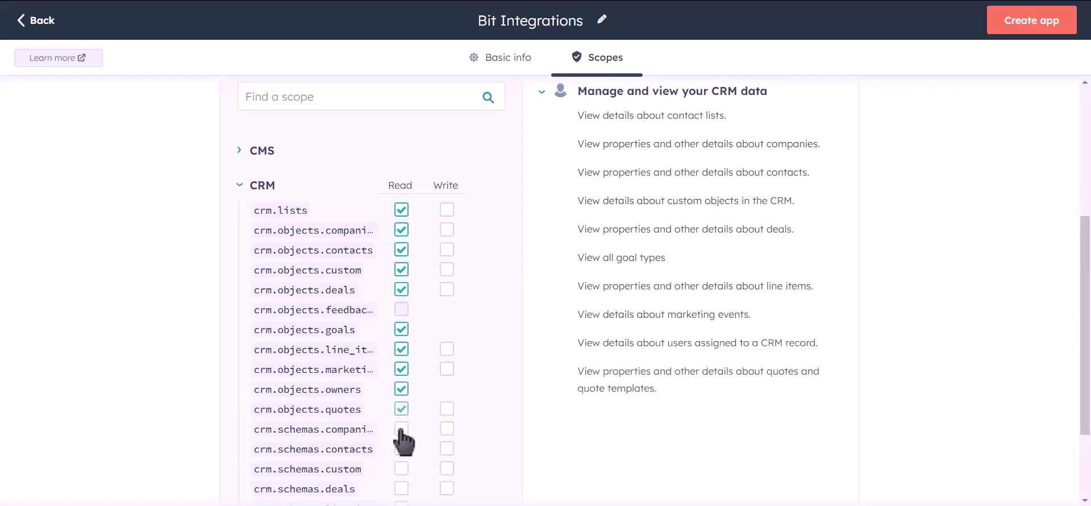
pyautogui.click(402, 428)
pyautogui.click(402, 449)
pyautogui.click(401, 468)
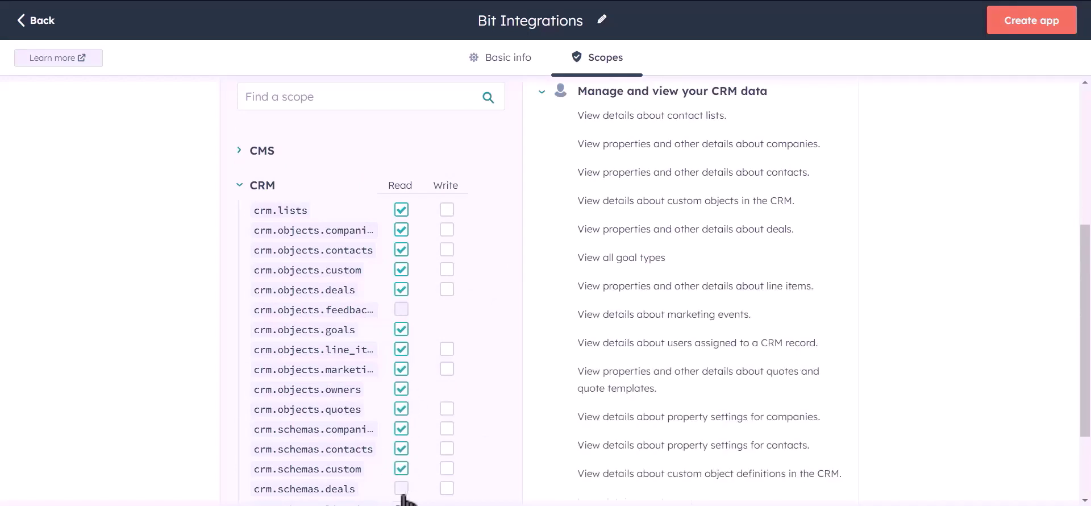
pyautogui.click(402, 489)
# Grant Write access to the CRM lists, objects and schemas scopes.
pyautogui.click(447, 210)
pyautogui.click(446, 229)
pyautogui.click(447, 250)
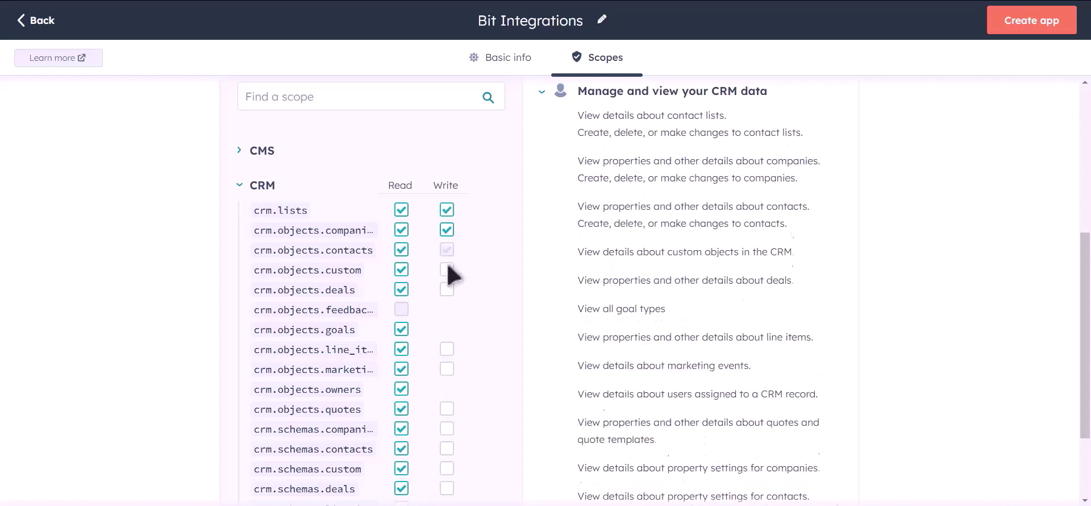
pyautogui.click(447, 269)
pyautogui.click(447, 289)
pyautogui.click(447, 349)
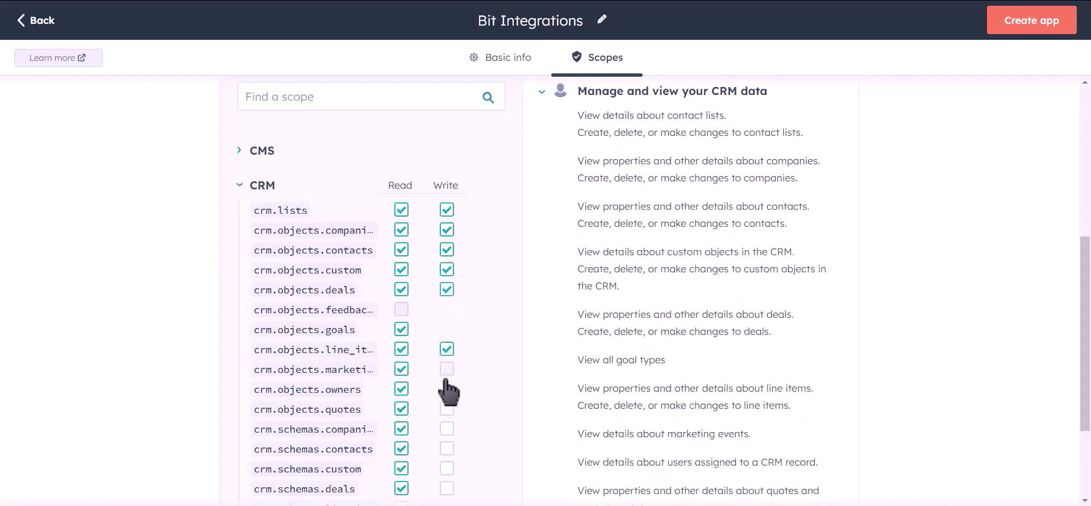
pyautogui.click(446, 409)
pyautogui.click(447, 428)
pyautogui.click(447, 448)
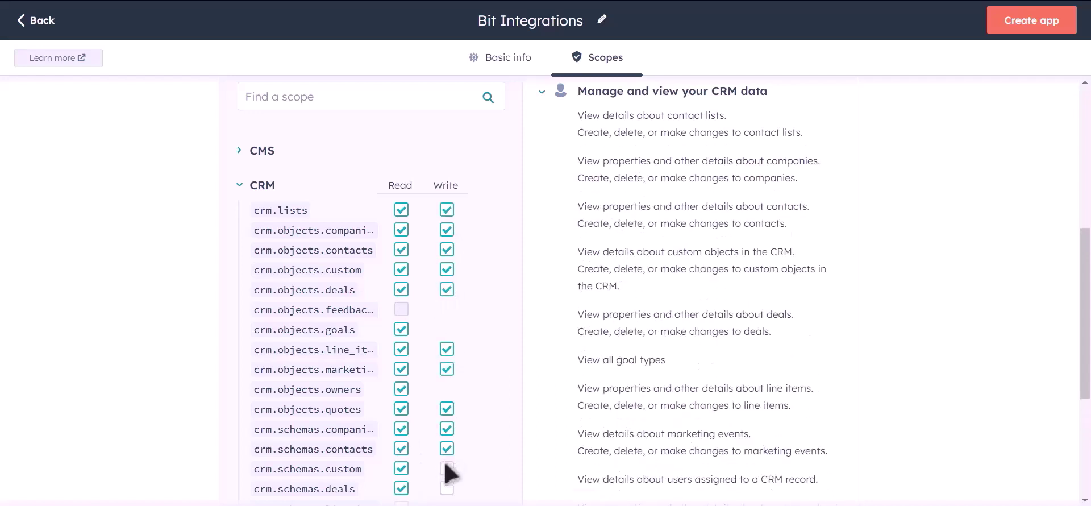
pyautogui.click(447, 469)
pyautogui.click(446, 489)
# Also grant Read access to the line items and quotes schemas.
pyautogui.scroll(-1, 480, 304)
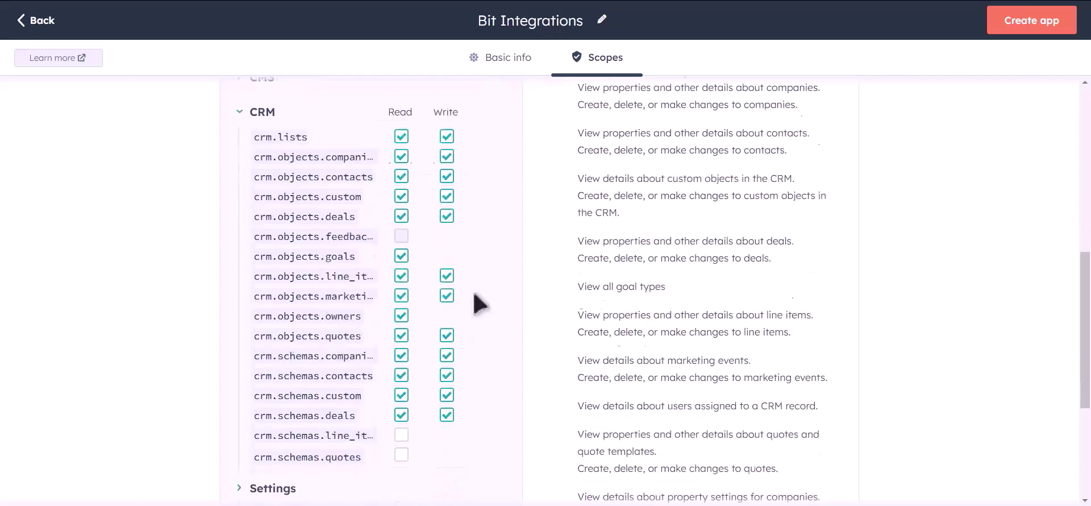
pyautogui.scroll(-1, 480, 304)
pyautogui.click(402, 410)
pyautogui.click(402, 390)
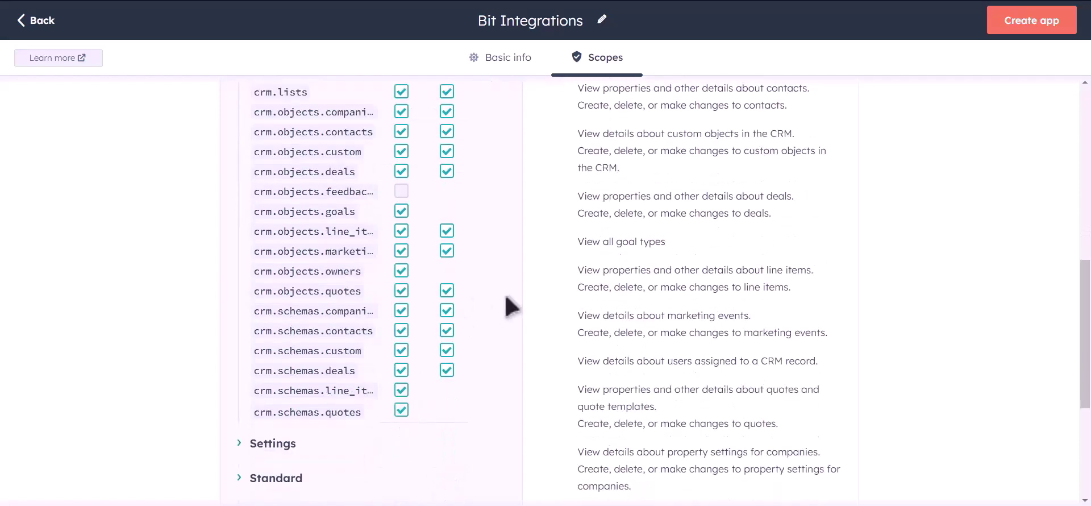
pyautogui.scroll(2, 512, 306)
pyautogui.scroll(4, 509, 305)
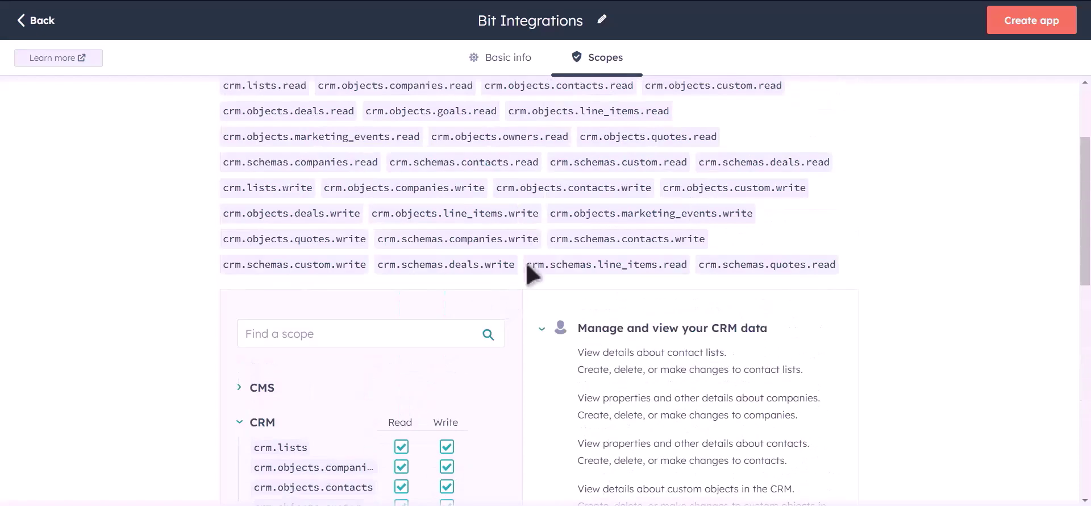
# Create the Bit Integrations private app and confirm creation.
pyautogui.click(1035, 33)
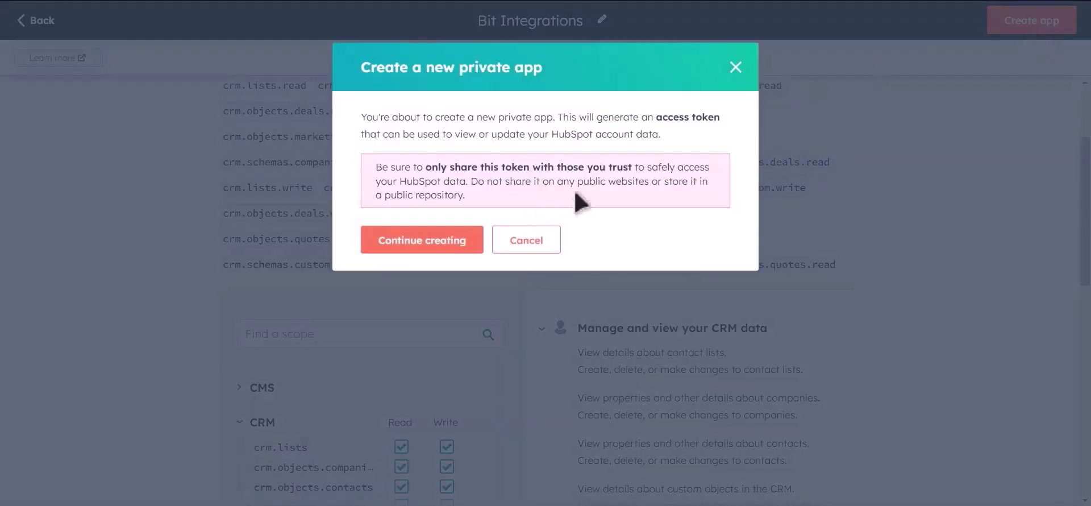
pyautogui.click(446, 250)
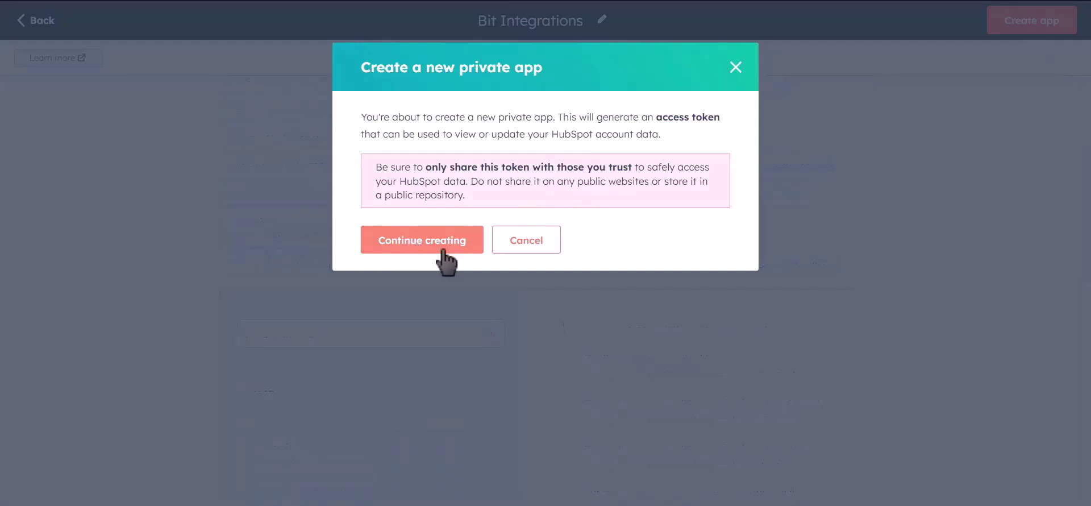
pyautogui.click(446, 250)
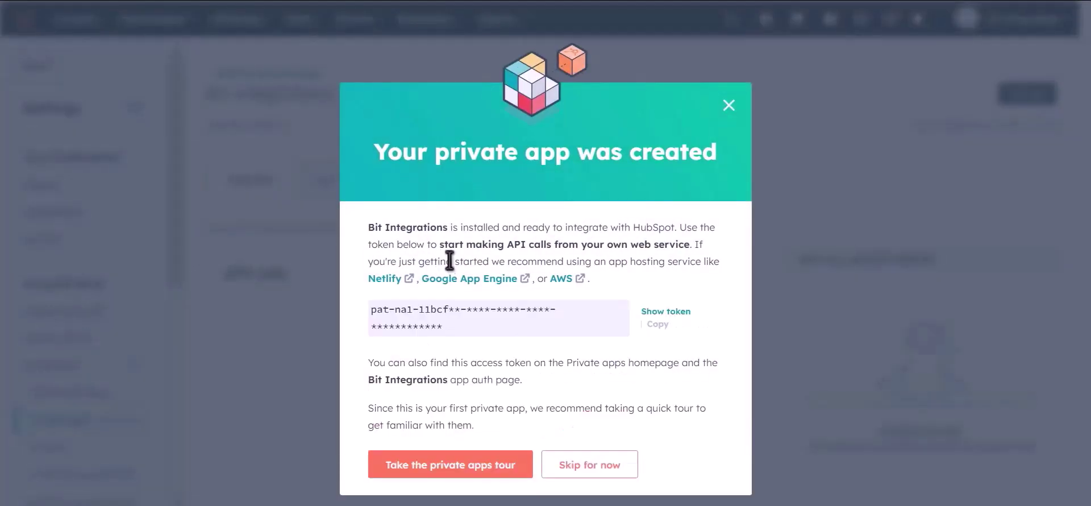
# Reveal and copy the new app's access token.
pyautogui.click(657, 324)
pyautogui.click(666, 311)
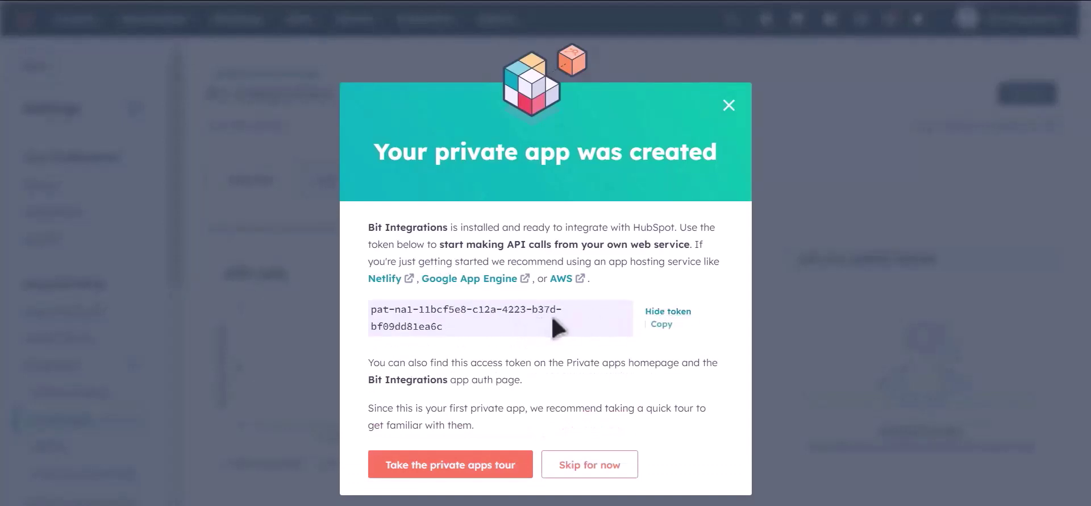
pyautogui.click(660, 325)
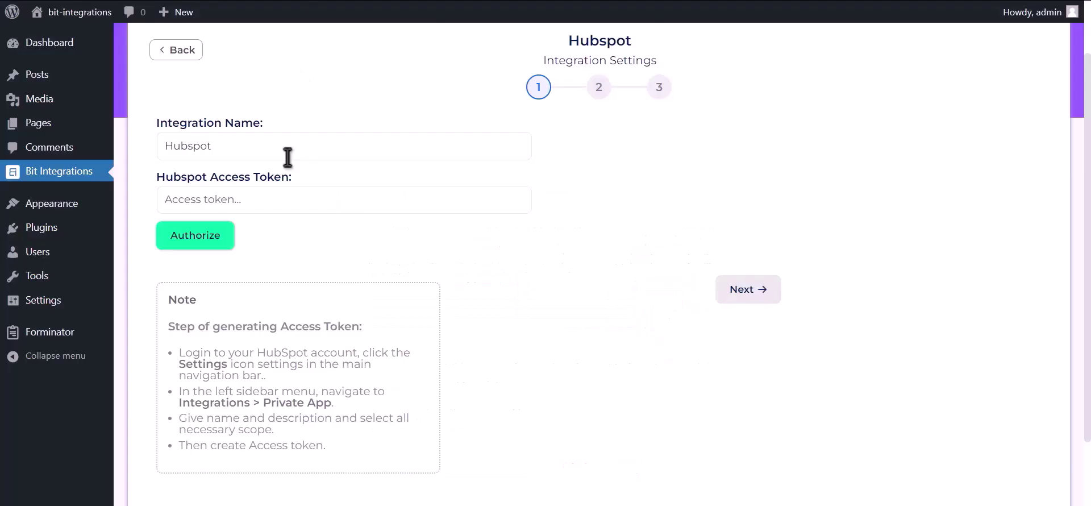
# Paste the copied token into Hubspot Access Token, authorize, and continue.
pyautogui.click(282, 206)
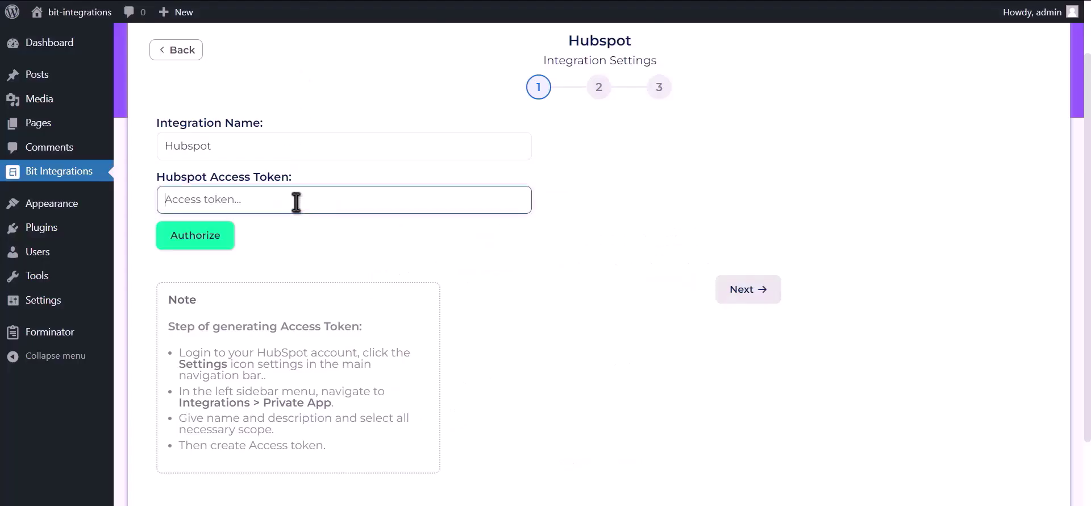
pyautogui.hotkey('ctrl', 'v')
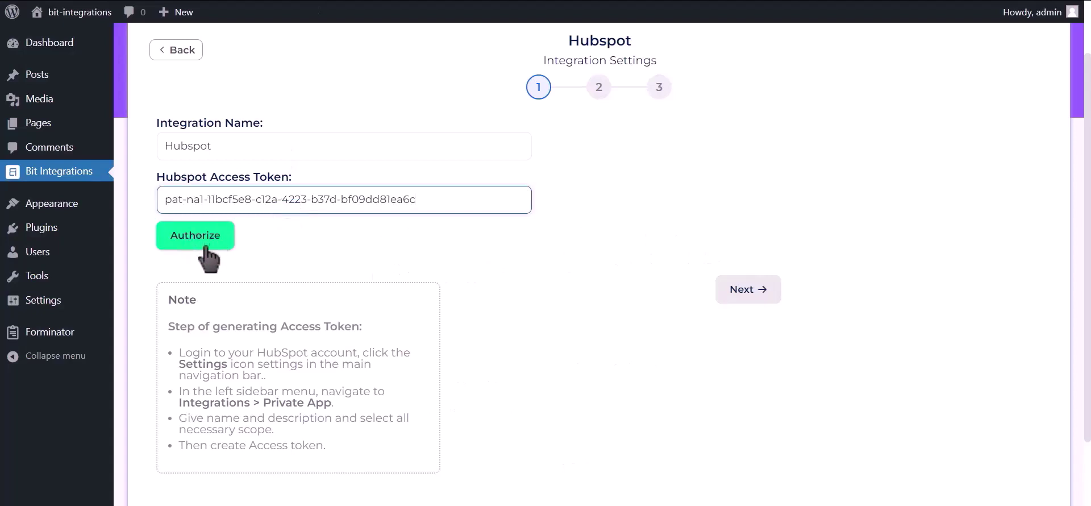
pyautogui.click(215, 244)
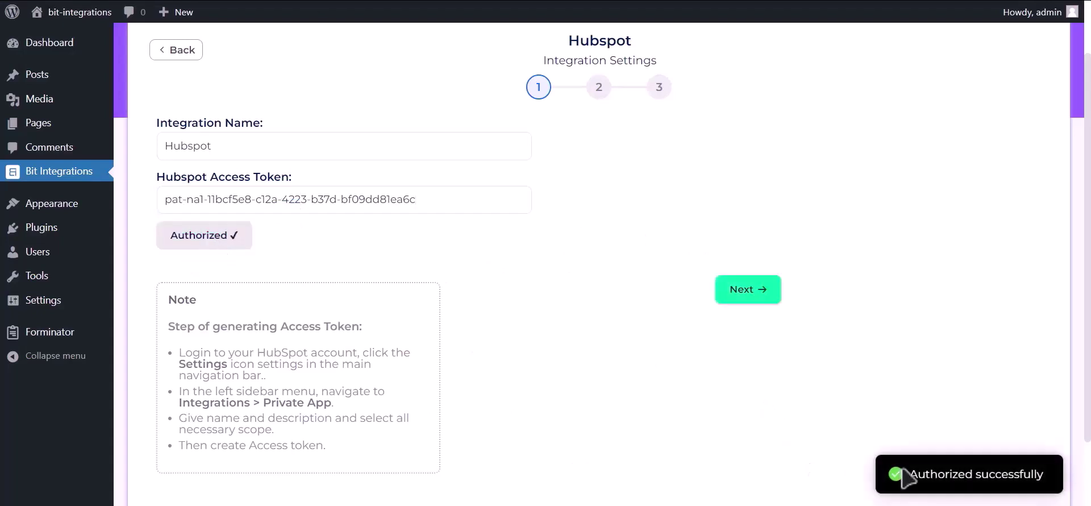
pyautogui.moveTo(904, 475); pyautogui.dragTo(1058, 490)
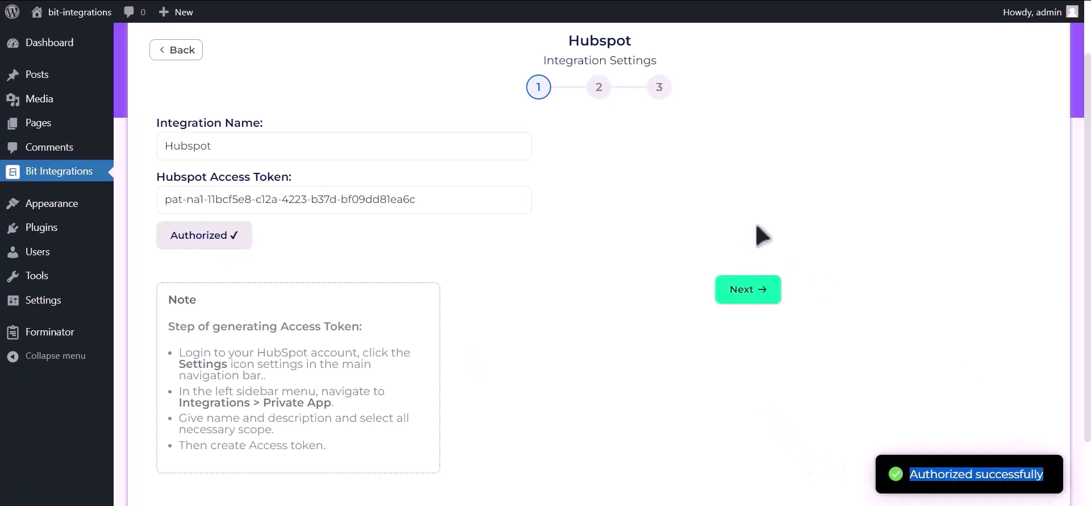
pyautogui.click(757, 297)
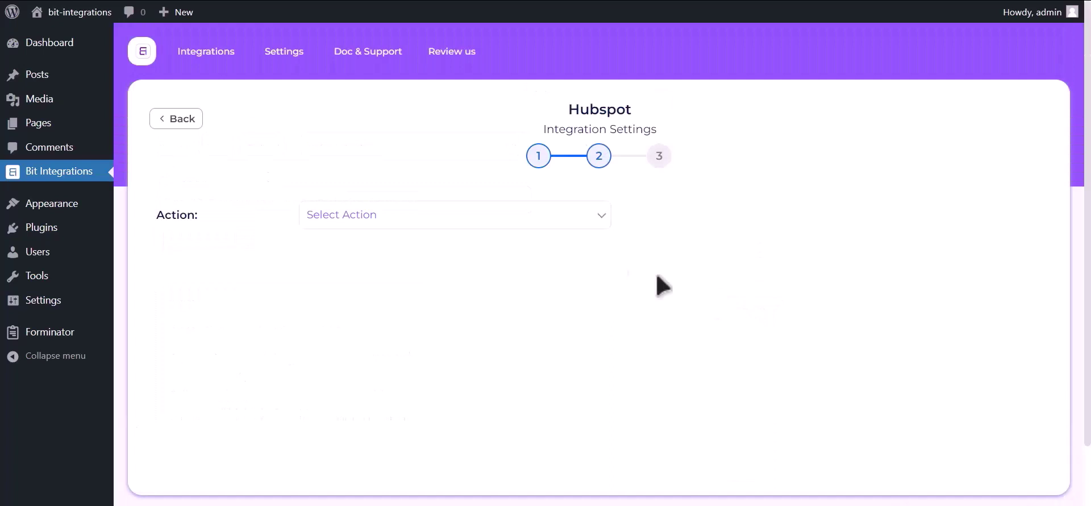
# Set the action to Create Contact and map Email Address-1 to Email.
pyautogui.click(546, 215)
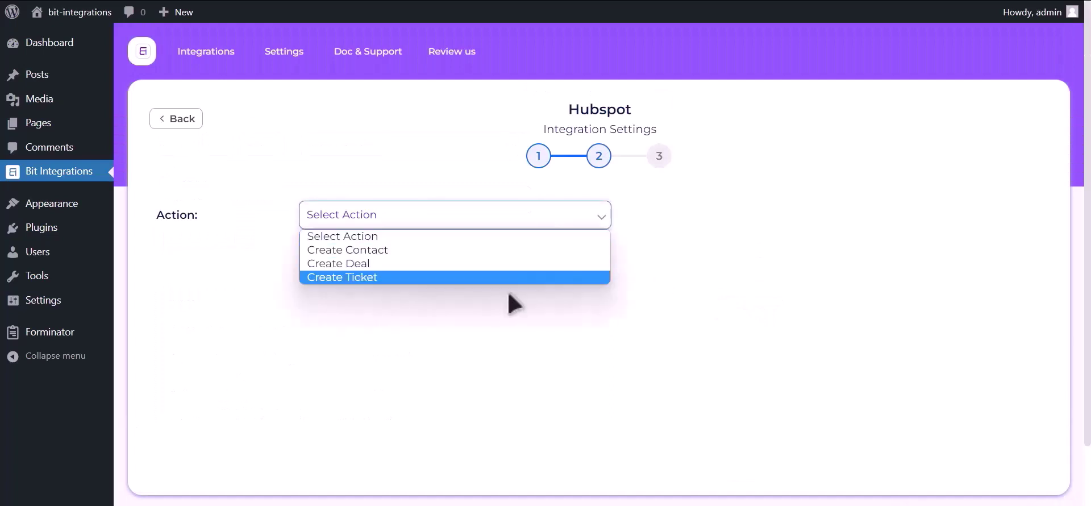
pyautogui.click(513, 252)
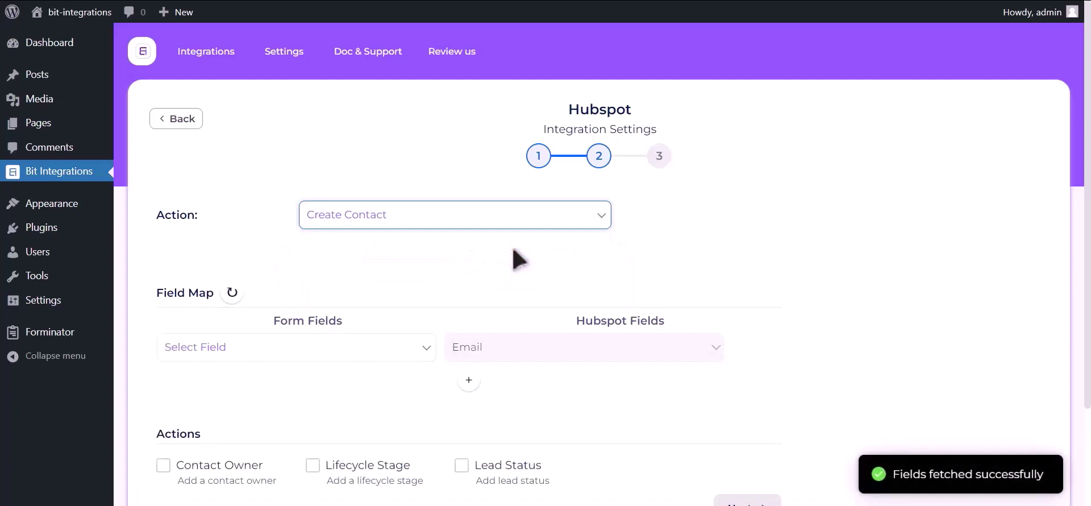
pyautogui.click(235, 351)
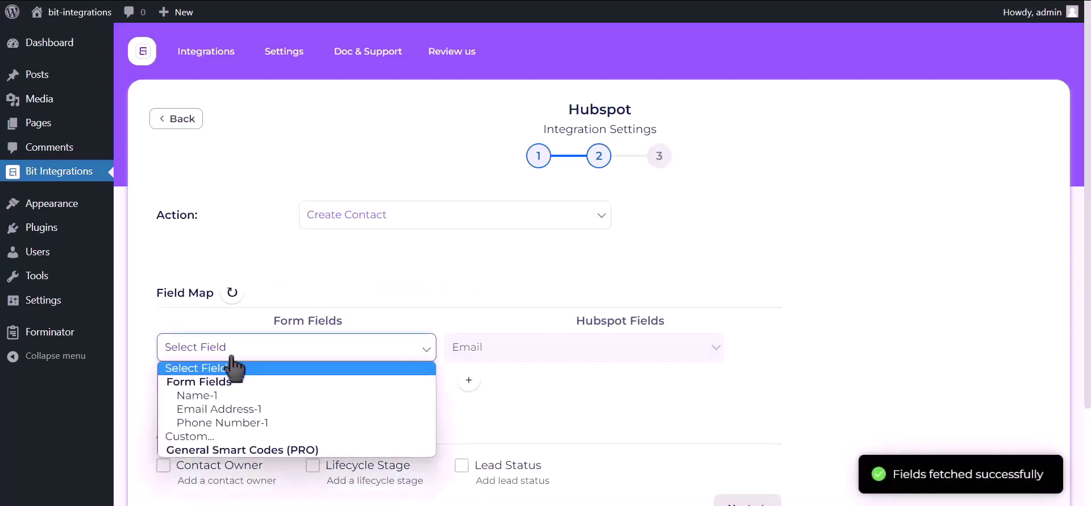
pyautogui.click(233, 412)
# Add a mapping row linking Name-1 to HubSpot's First Name.
pyautogui.click(469, 380)
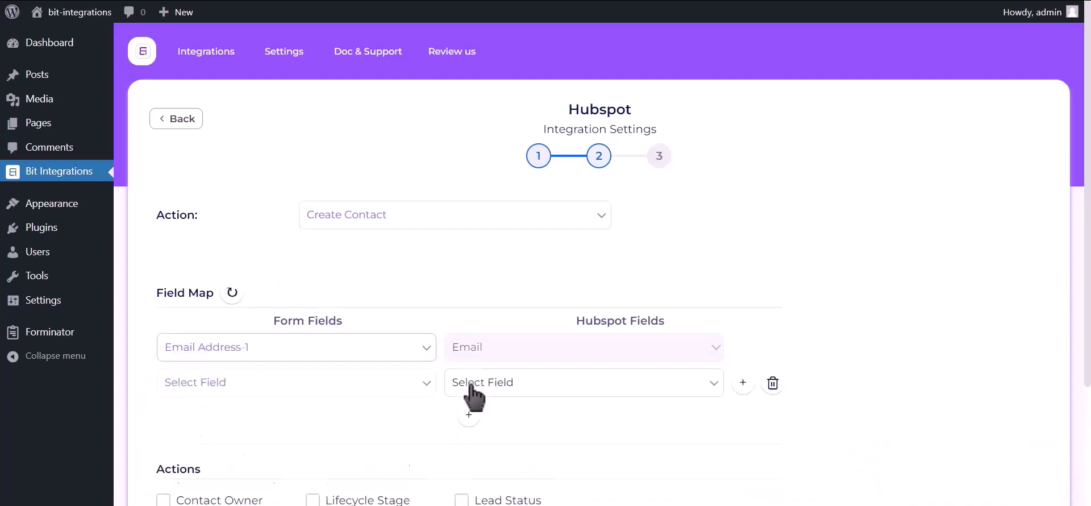
pyautogui.click(286, 384)
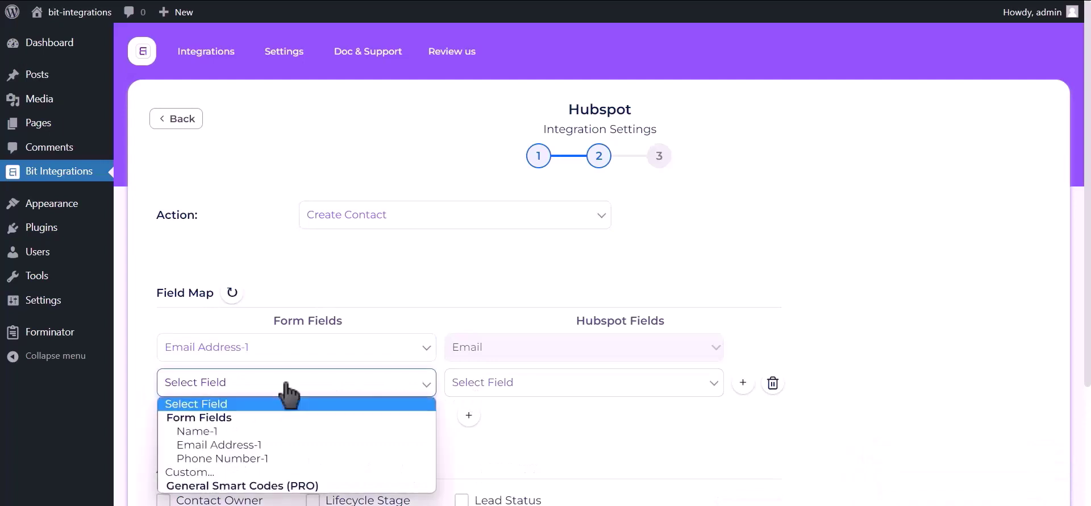
pyautogui.click(268, 430)
pyautogui.click(571, 386)
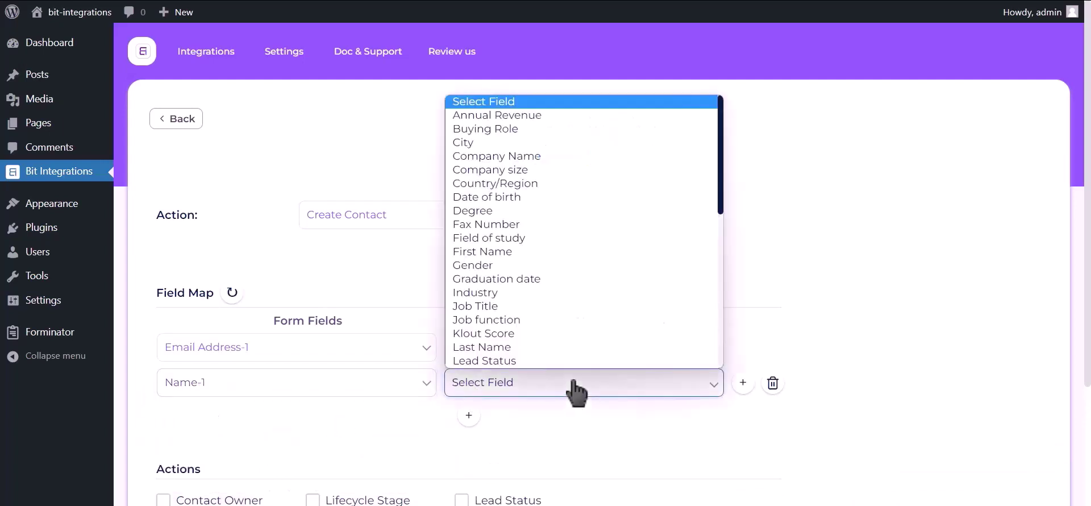
pyautogui.click(484, 251)
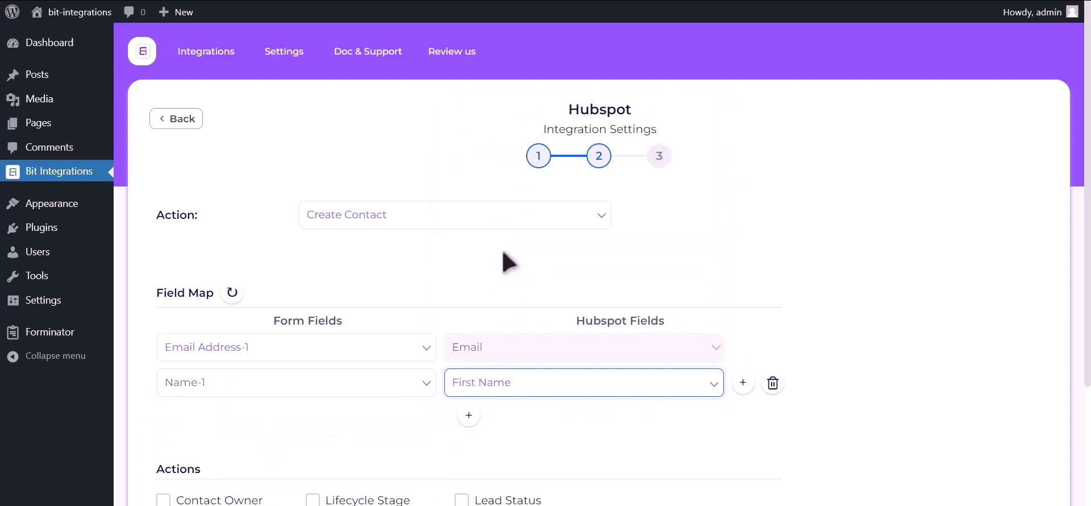
# Add a mapping row linking Phone Number-1 to HubSpot's Phone Number.
pyautogui.click(468, 416)
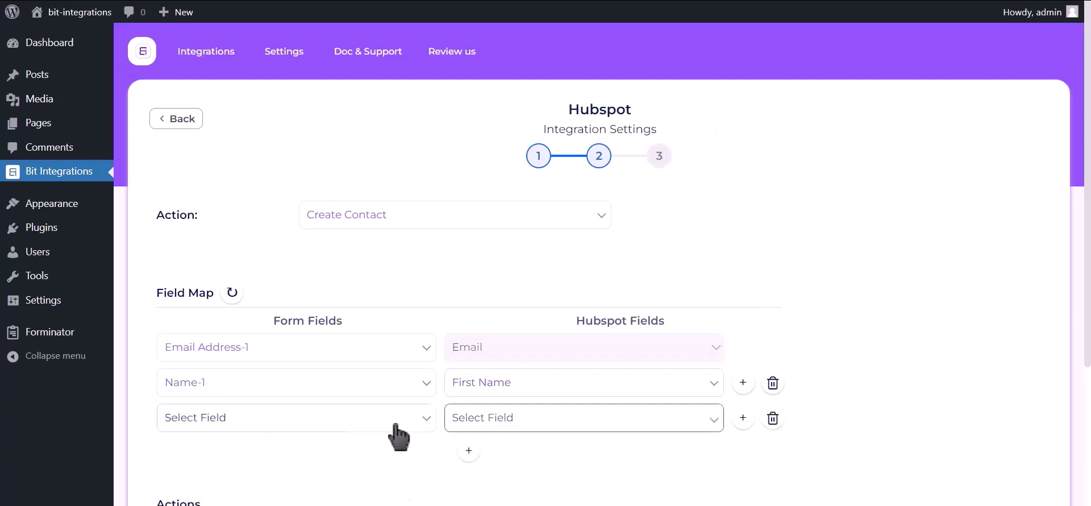
pyautogui.click(284, 423)
pyautogui.click(274, 370)
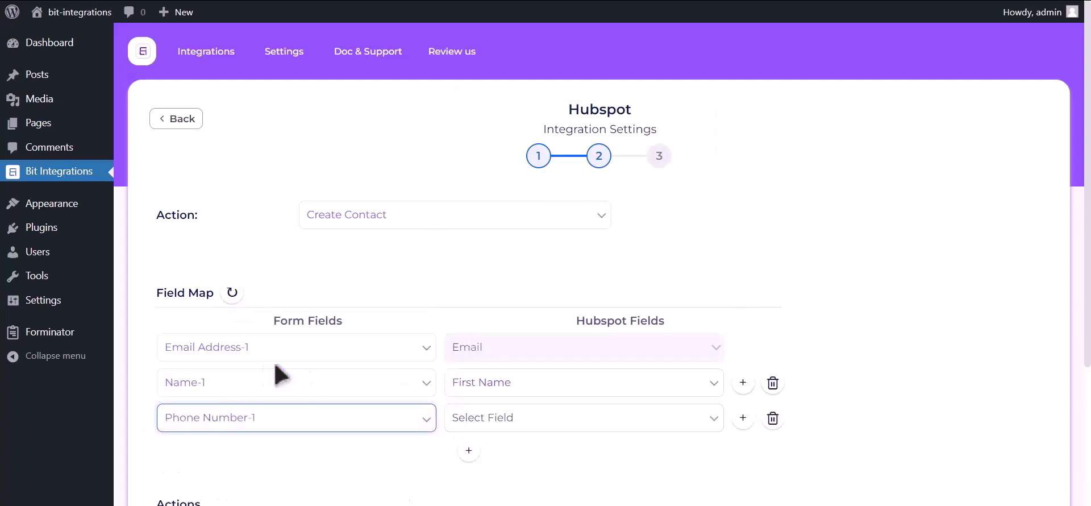
pyautogui.click(521, 424)
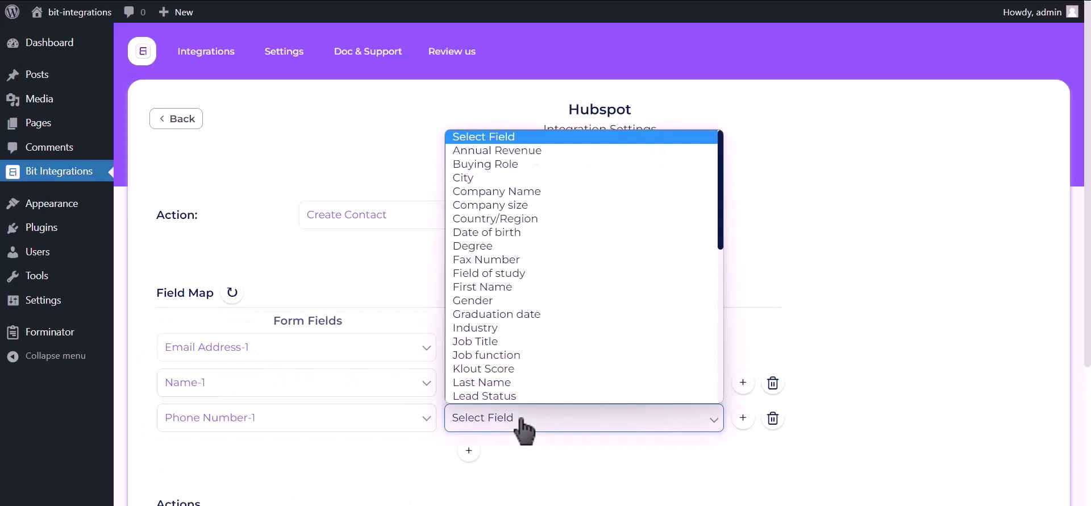
pyautogui.press('p')
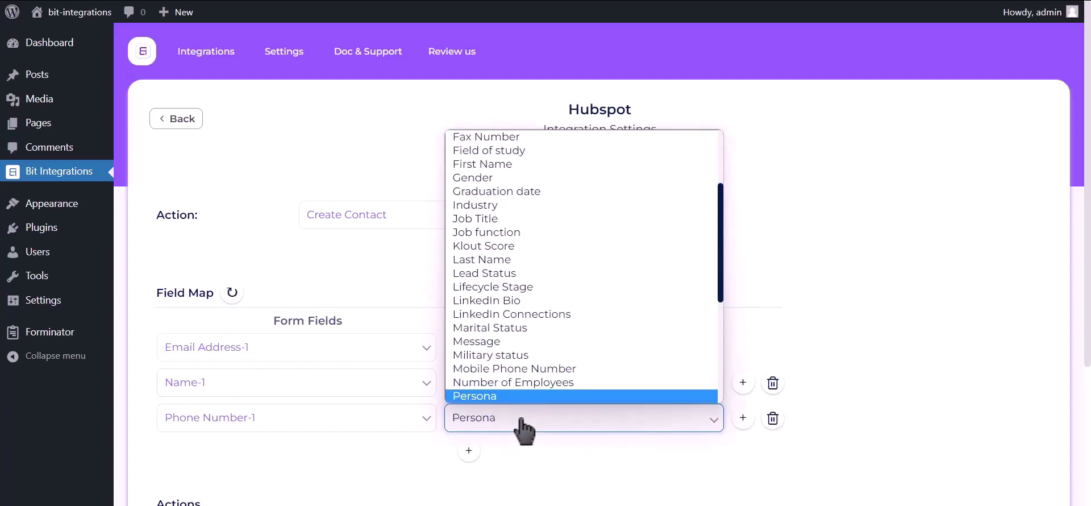
pyautogui.press('Down')
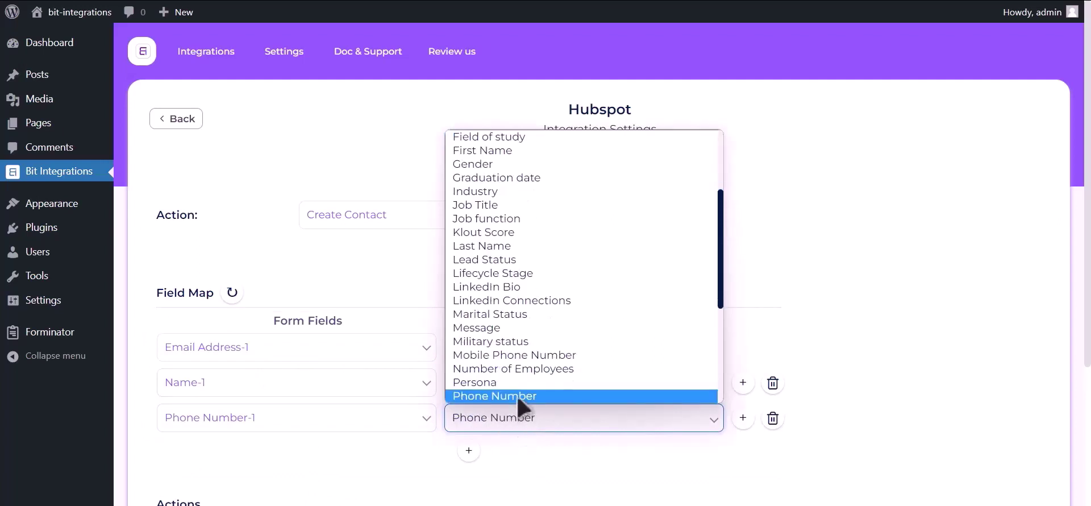
pyautogui.click(520, 397)
pyautogui.scroll(-3, 853, 170)
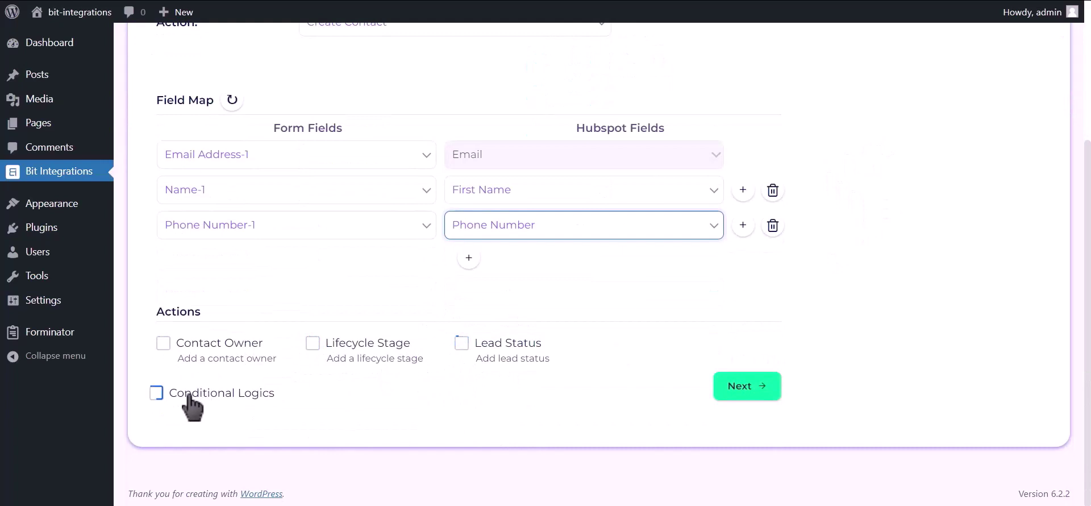
# Advance to step 3 and Finish & Save the Elementor-to-HubSpot integration.
pyautogui.click(749, 390)
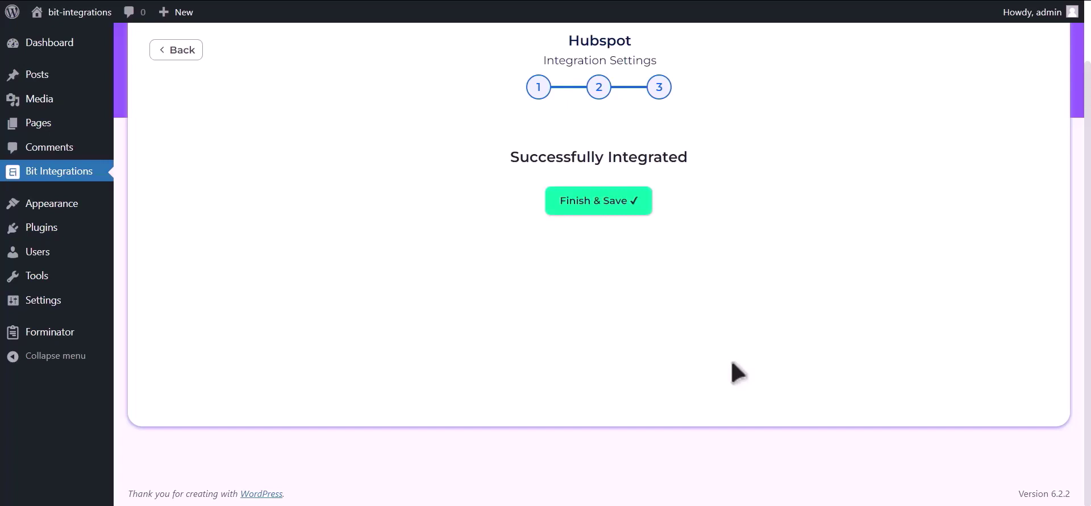
pyautogui.click(613, 205)
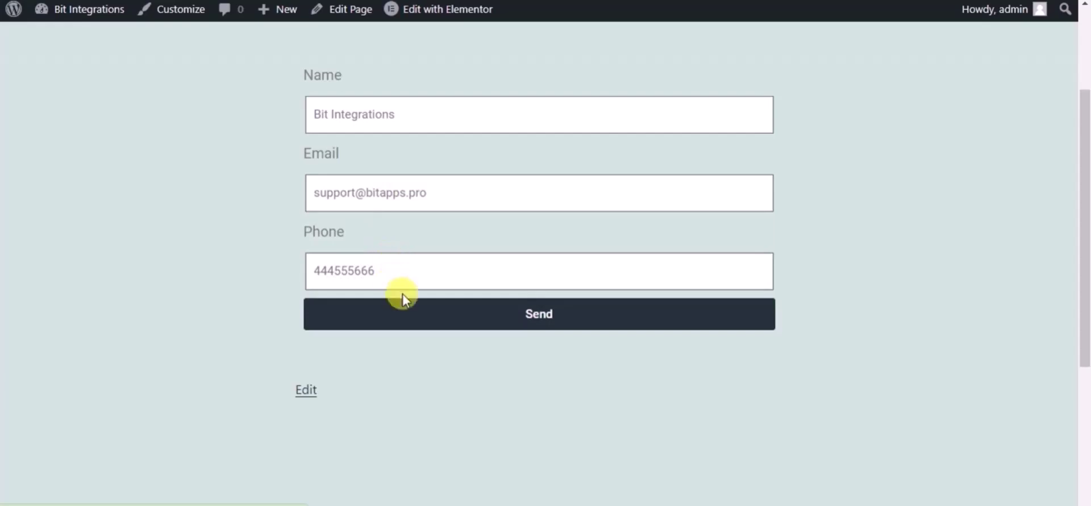
# Send the filled-in test entry with name, email and phone from the front-end contact form.
pyautogui.click(402, 311)
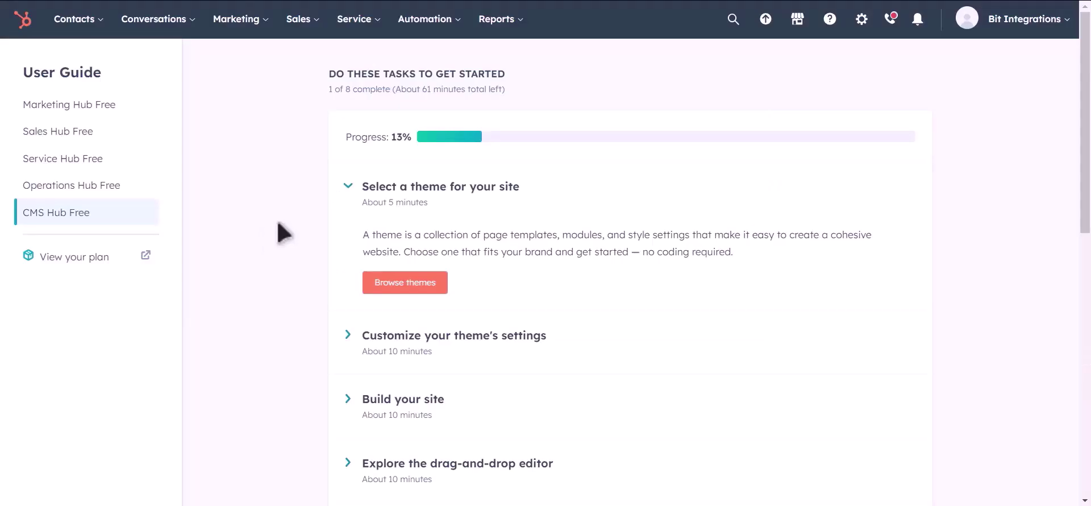
pyautogui.moveTo(77, 19)
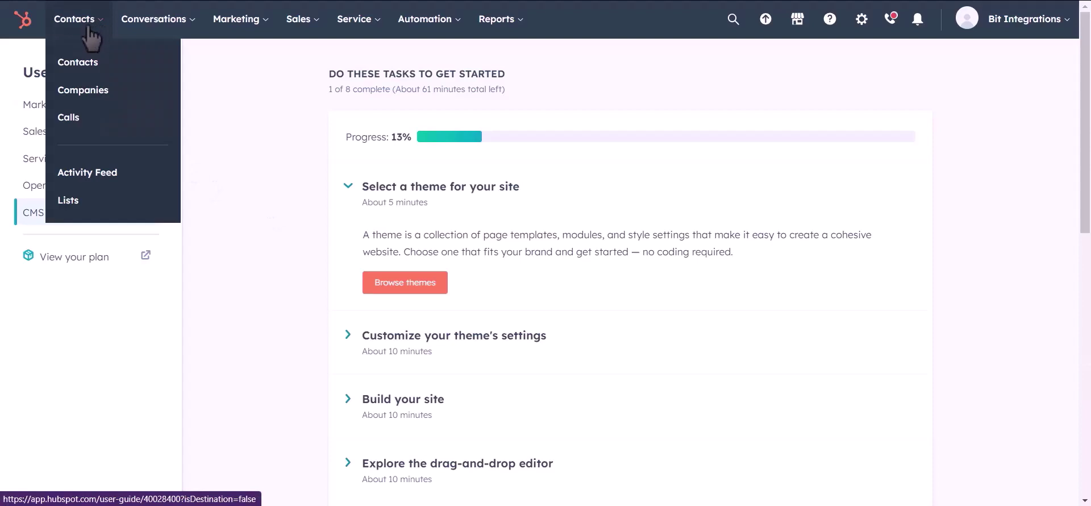
# Preview the new 'Bit Integrations' contact in HubSpot's Contacts list.
pyautogui.click(86, 67)
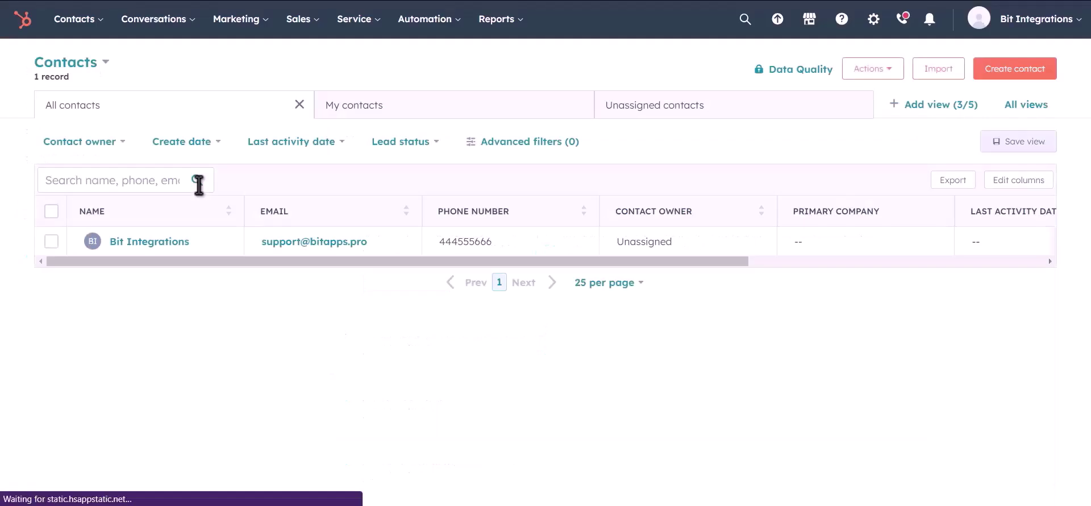
pyautogui.click(208, 247)
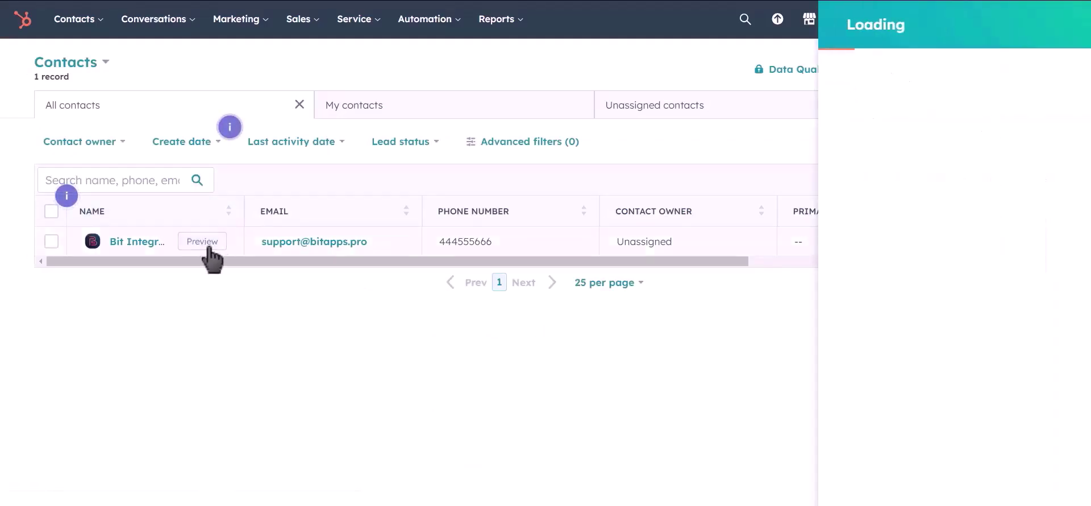